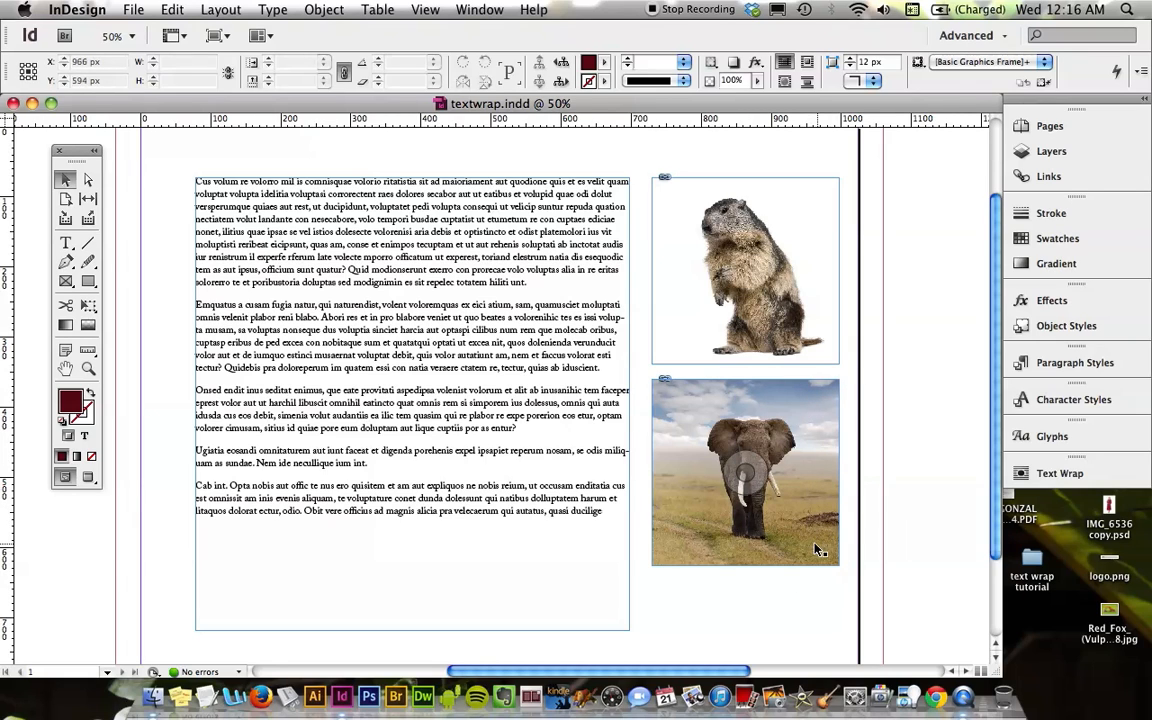
Place the elephant image over the body text and compare bounding-box wrapping with no text wrap, ending on no wrap.
drag(817, 549, 390, 408)
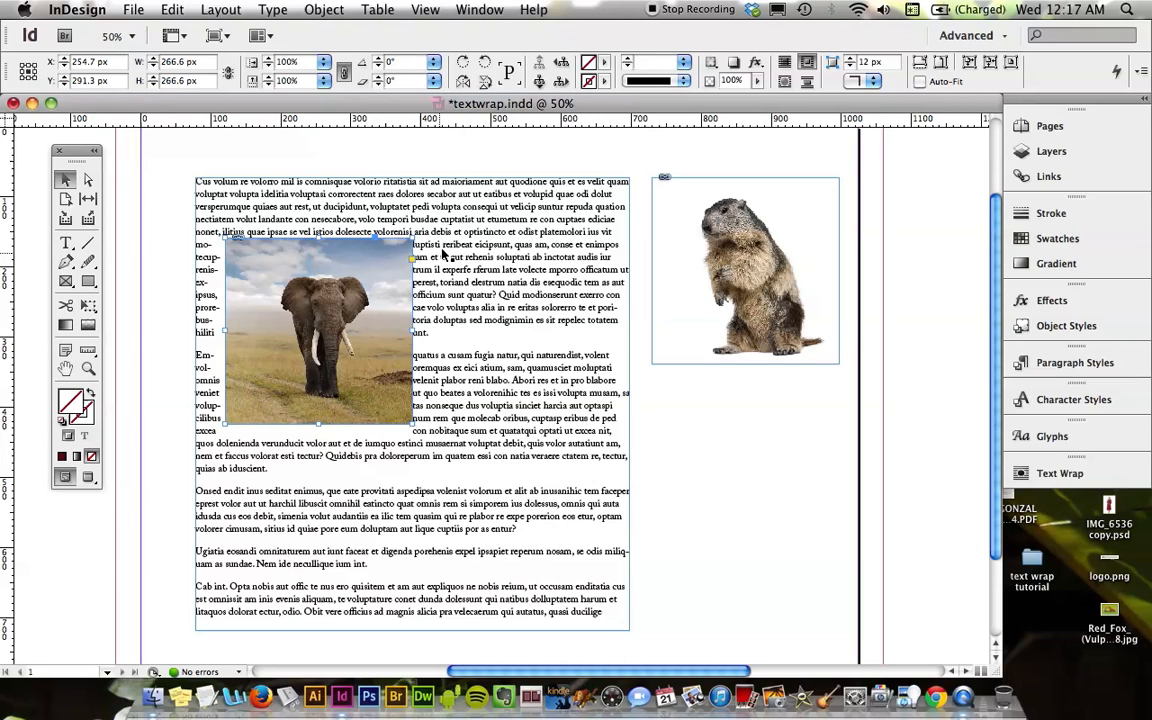
click(787, 63)
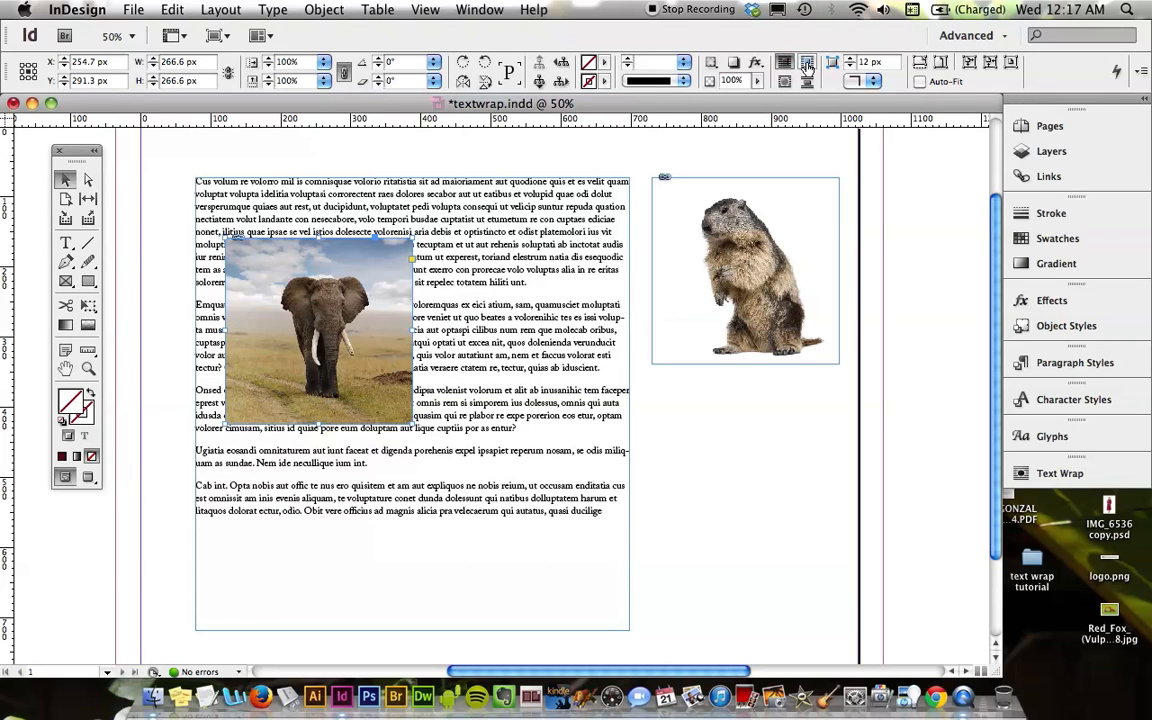
click(807, 63)
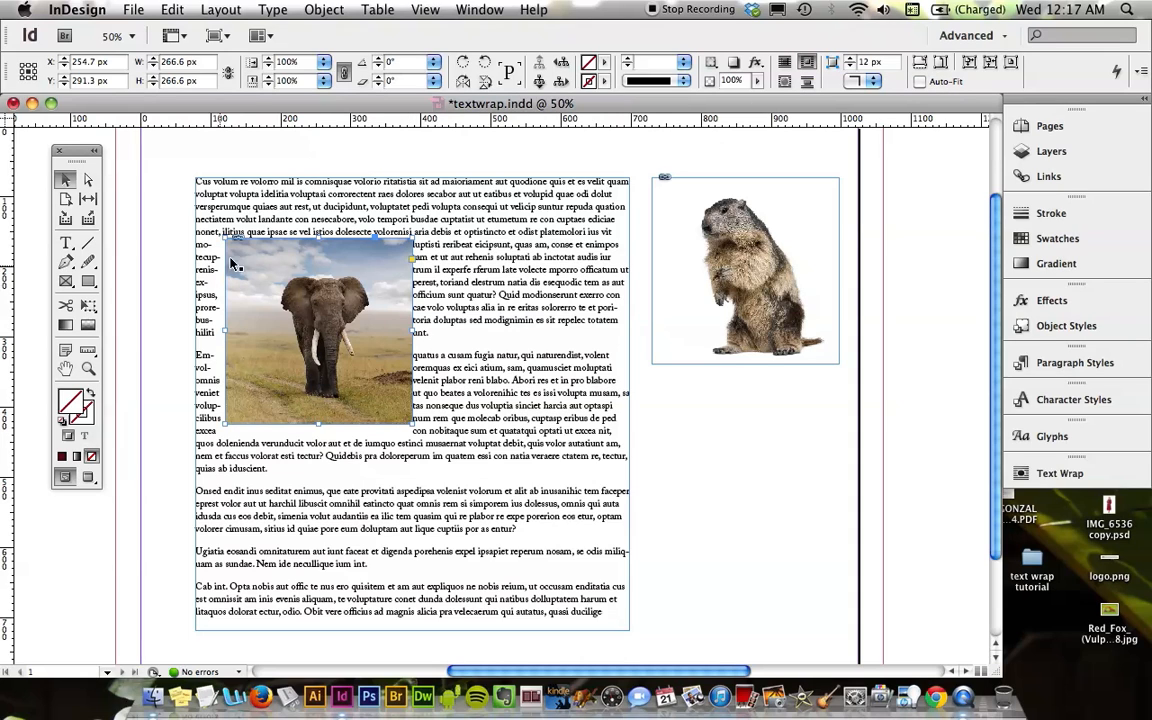
drag(396, 296, 436, 295)
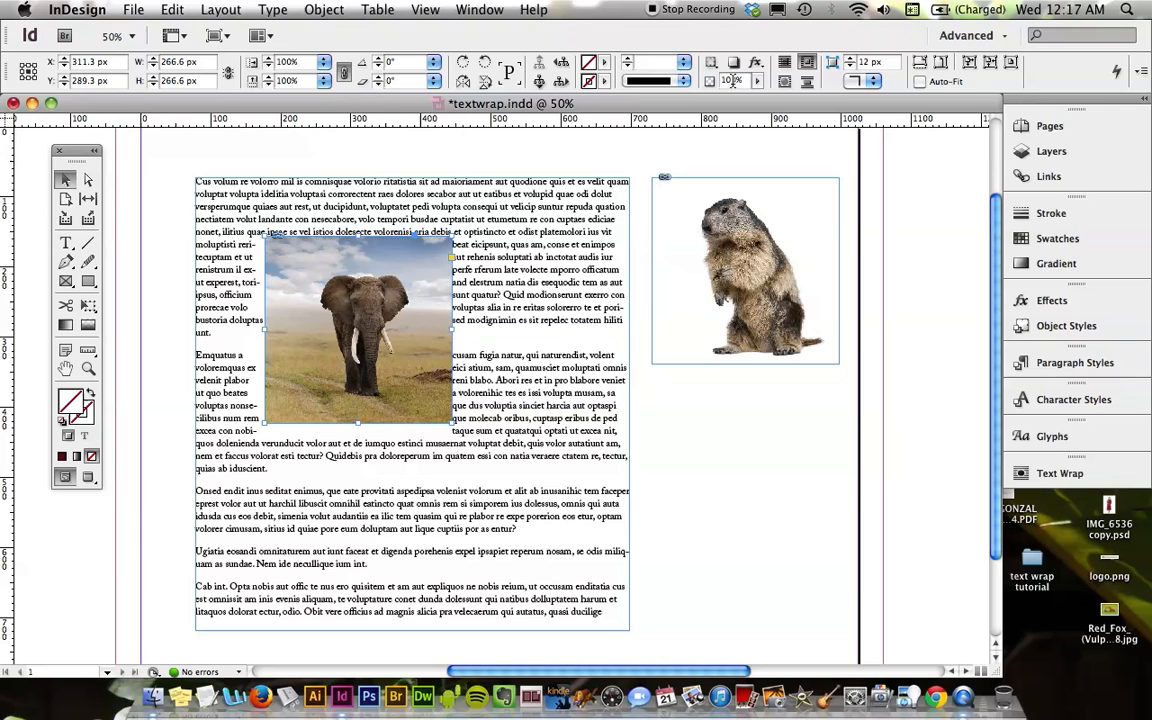
click(784, 63)
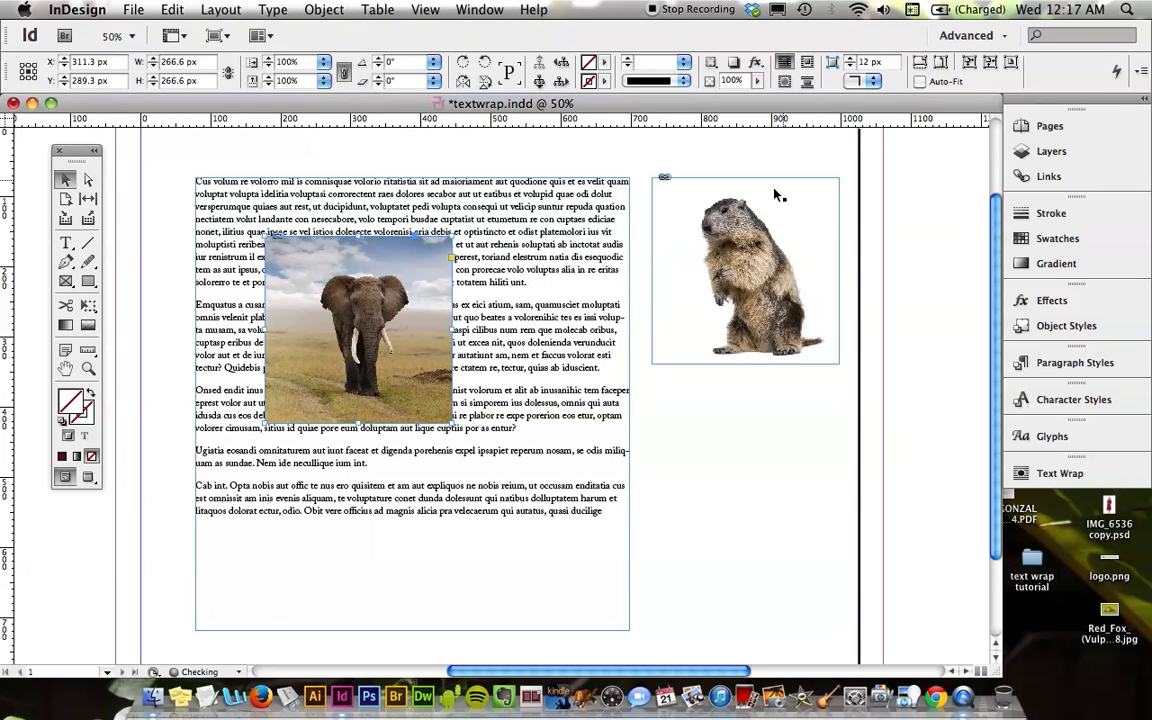
Bring up the detailed Text Wrap settings and wrap the text around the elephant's bounding box at the text frame's left edge.
click(1060, 475)
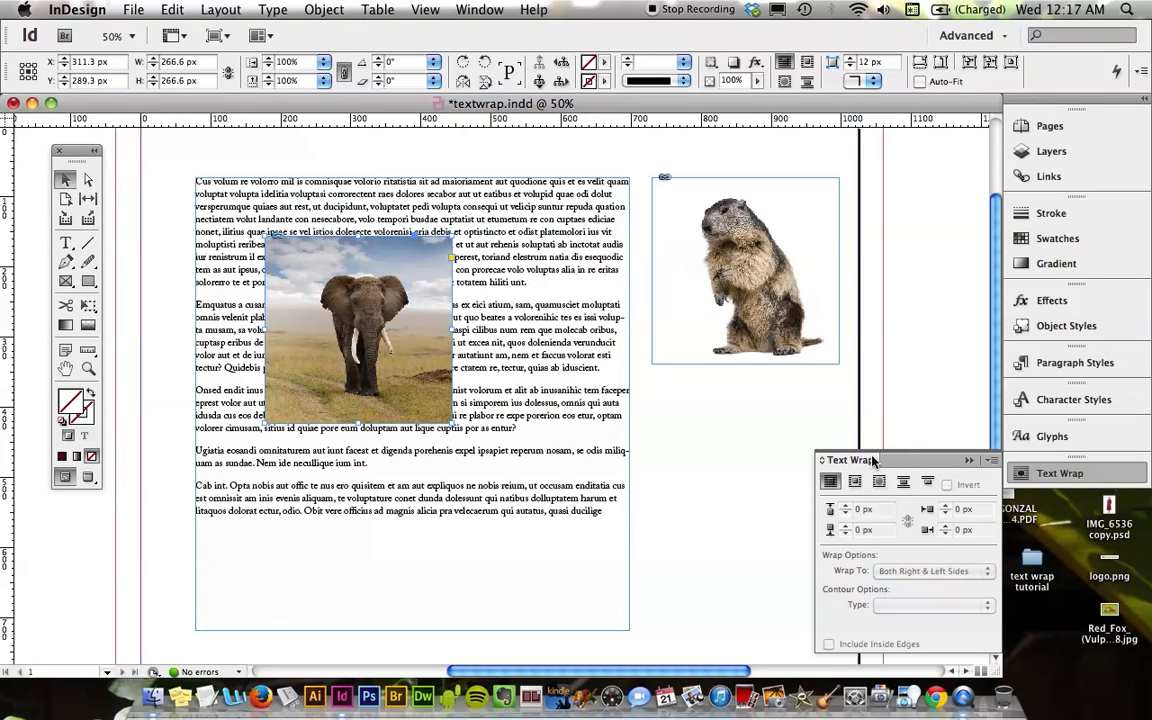
drag(855, 462, 752, 427)
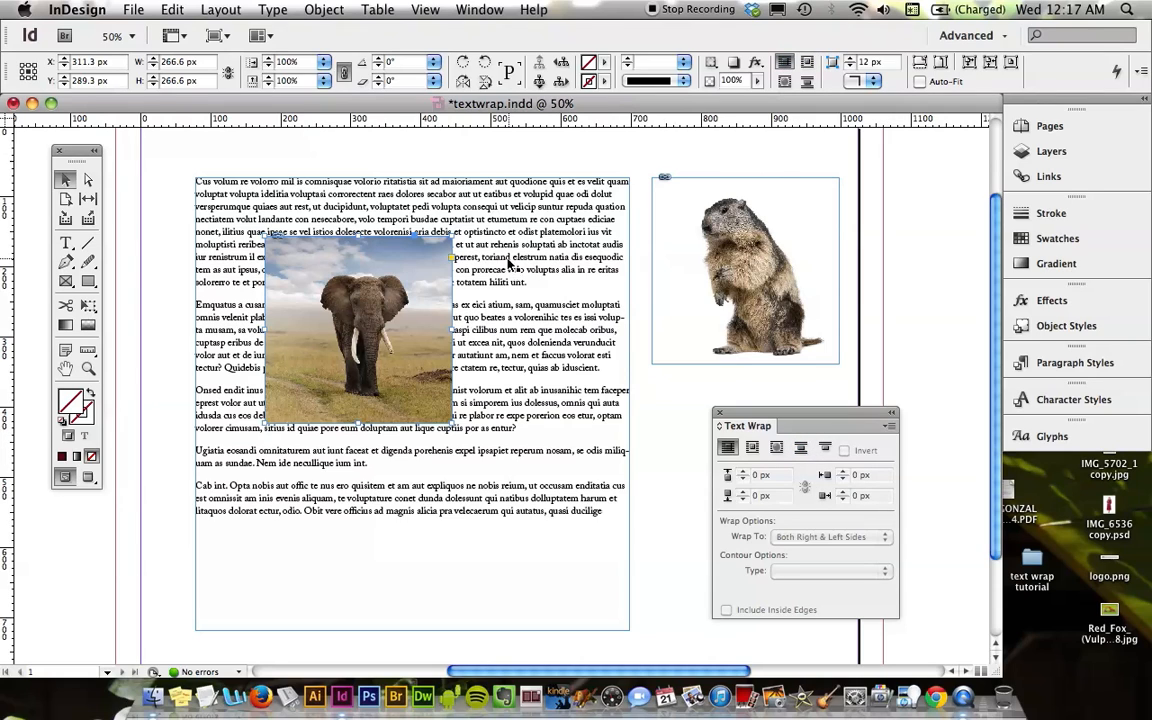
drag(405, 383, 322, 397)
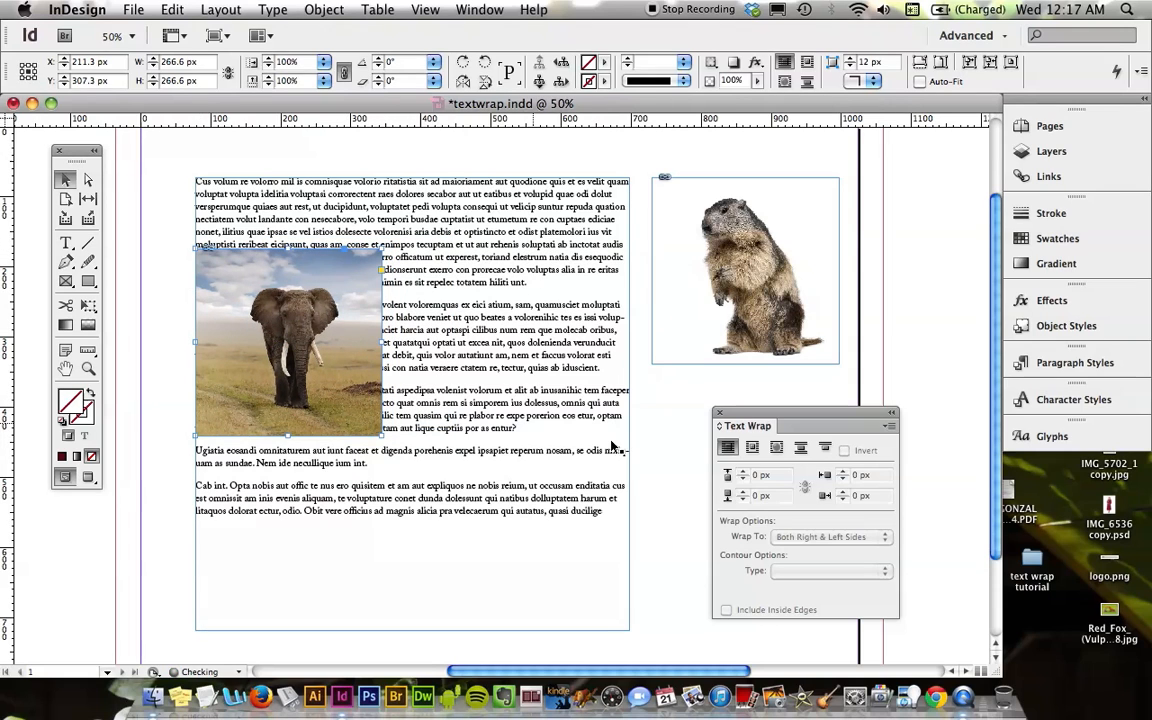
click(752, 447)
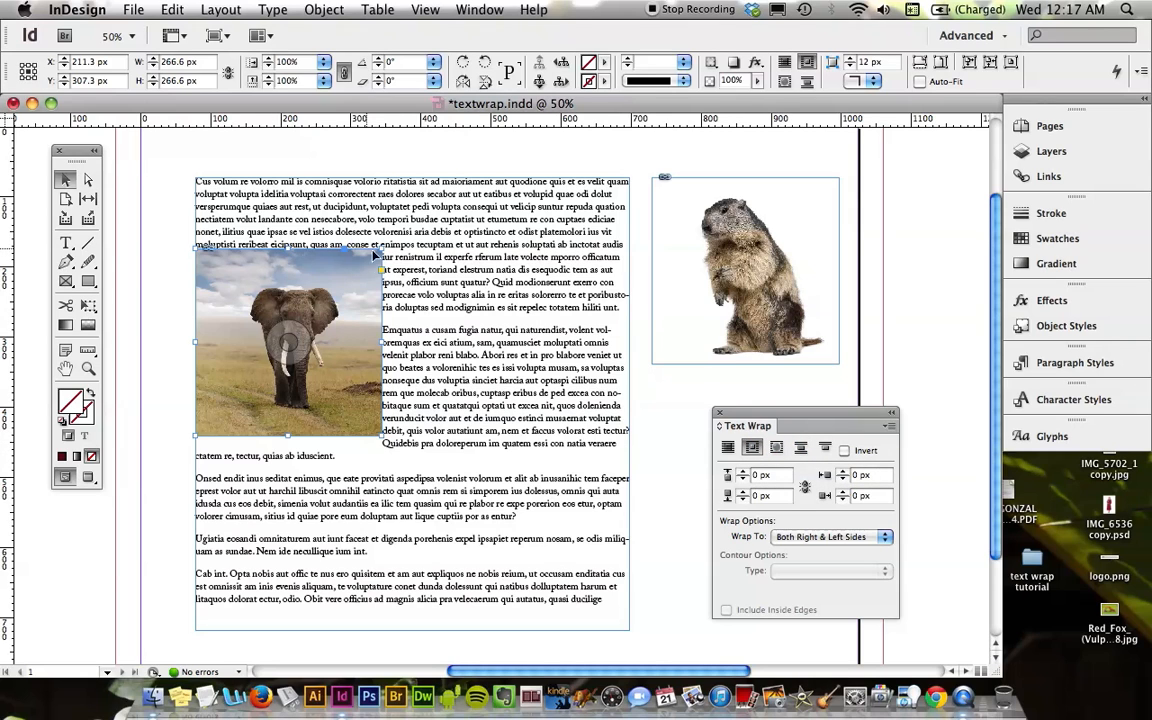
mouse_move(365, 421)
mouse_down()
mouse_move(414, 421)
mouse_move(370, 383)
mouse_move(380, 420)
mouse_move(368, 425)
mouse_up()
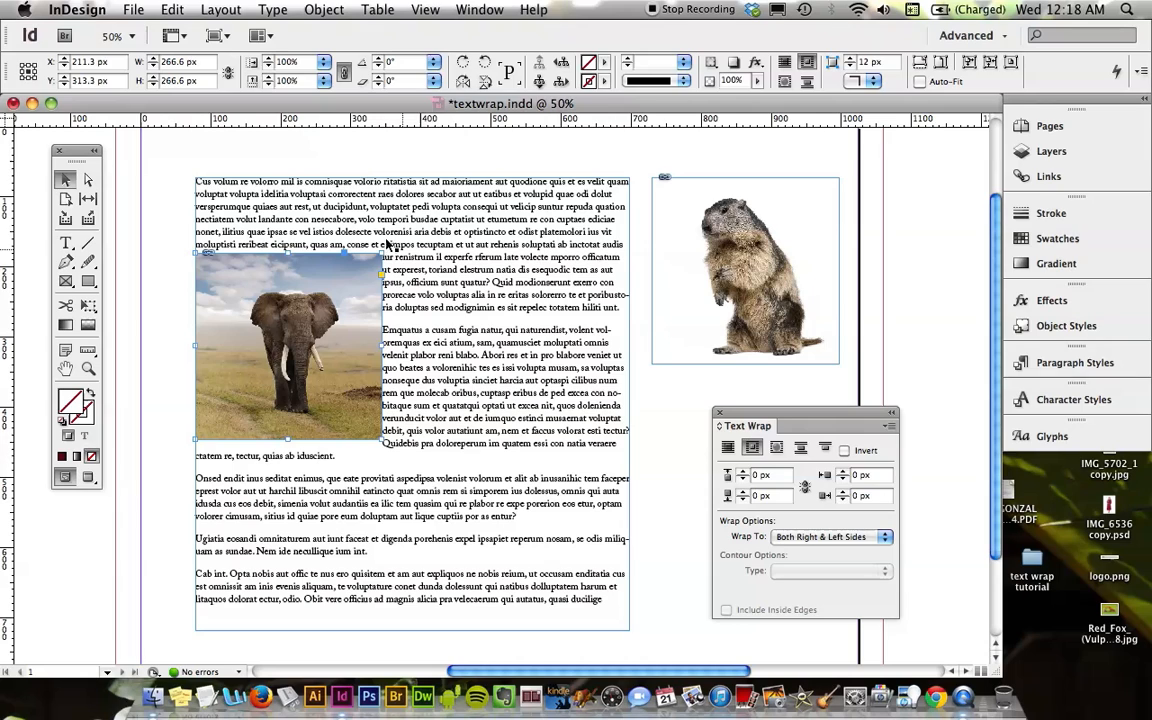
Try raising only the elephant's top wrap offset, and return it to 0 px.
click(743, 472)
click(743, 472)
click(743, 472)
click(743, 472)
click(743, 472)
click(743, 472)
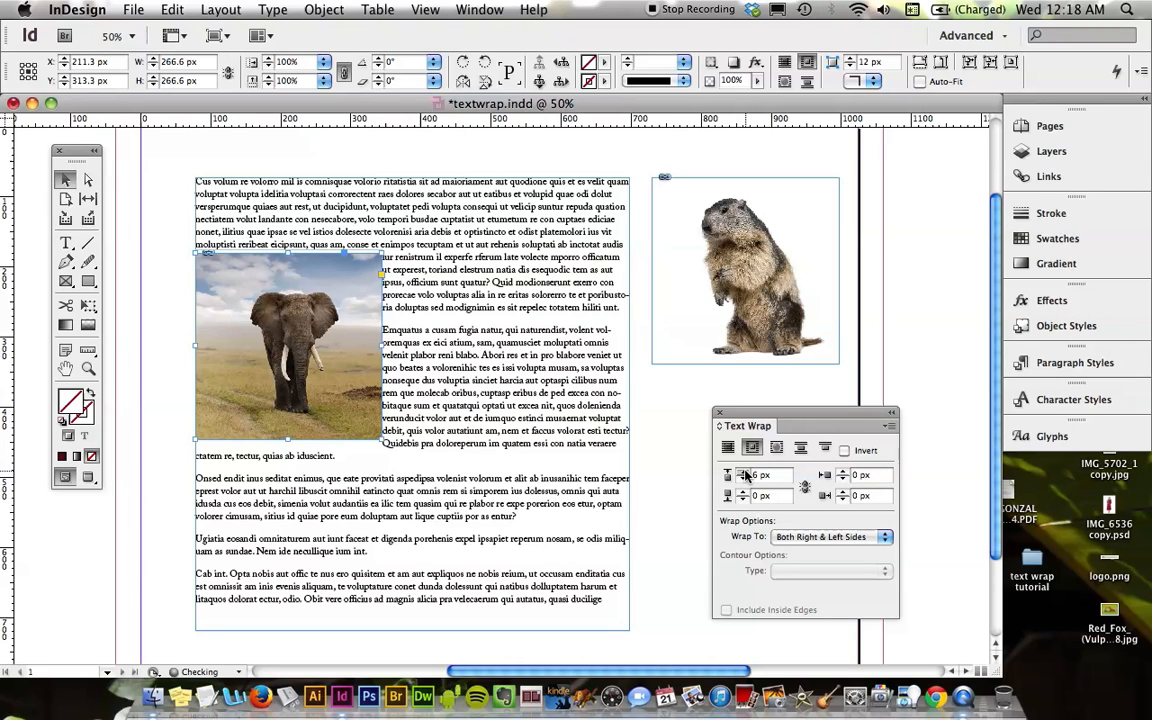
click(743, 472)
click(743, 472)
click(743, 472)
click(743, 479)
click(743, 479)
click(743, 479)
click(743, 479)
click(743, 479)
click(743, 479)
click(743, 479)
click(743, 479)
click(743, 479)
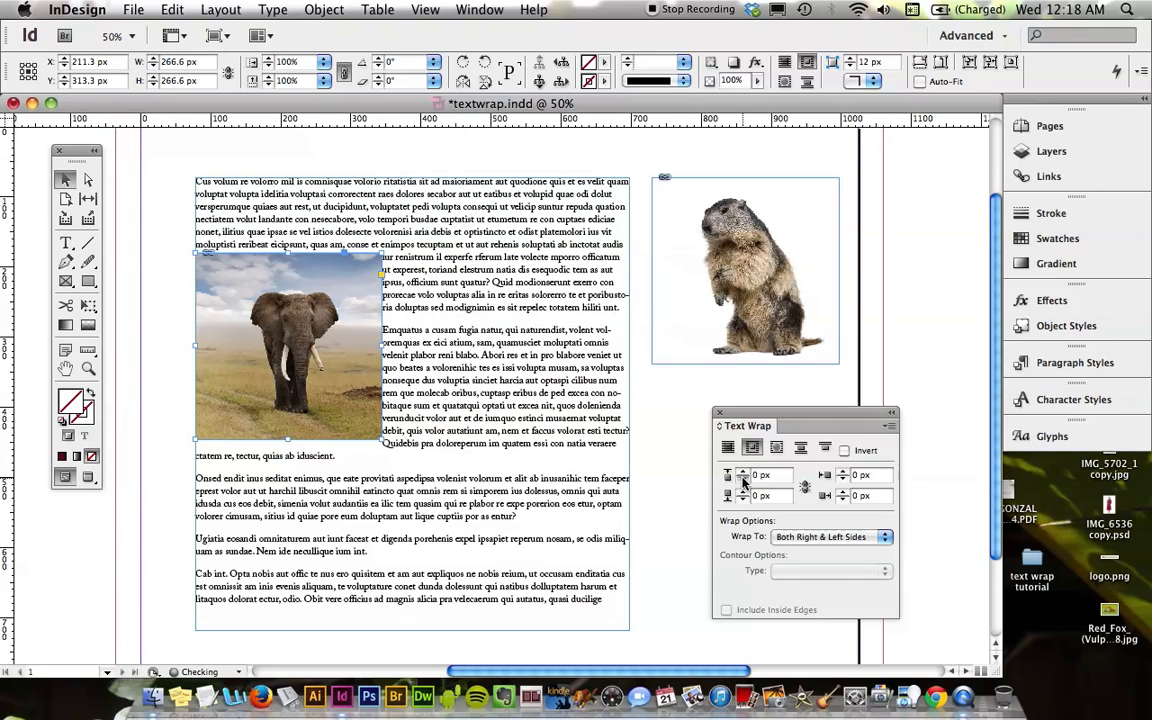
Link the elephant's four text wrap offsets and set them all to 10 px.
click(805, 487)
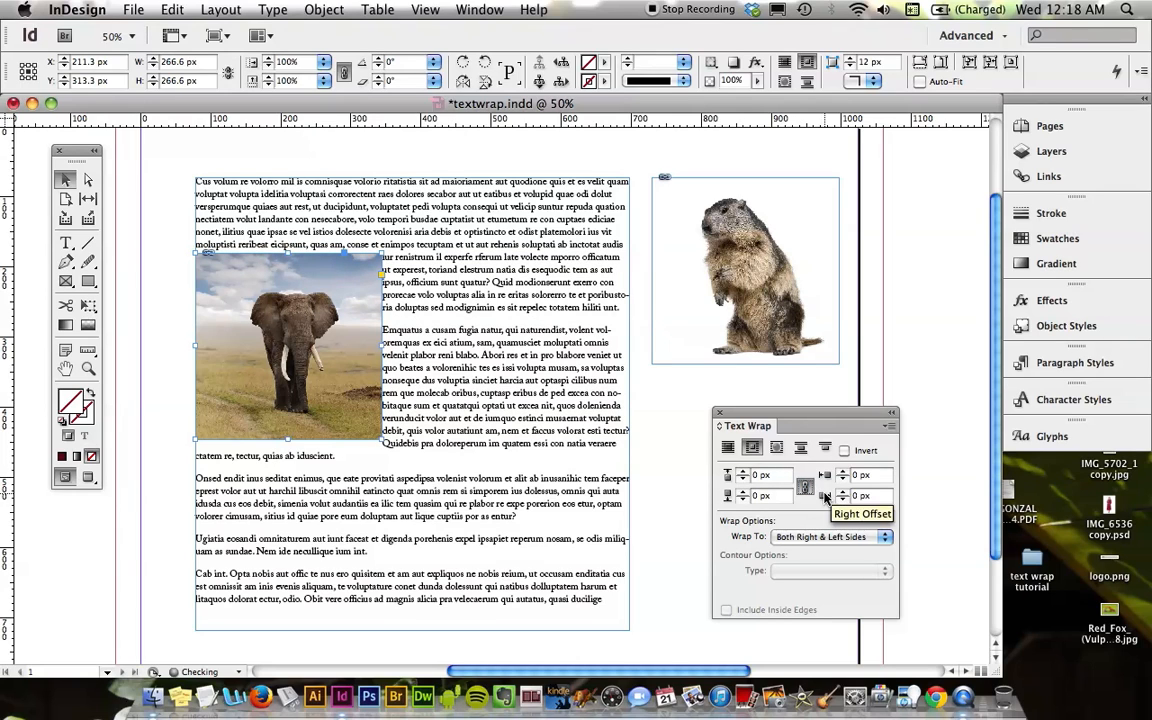
click(743, 472)
click(743, 472)
click(743, 472)
click(743, 472)
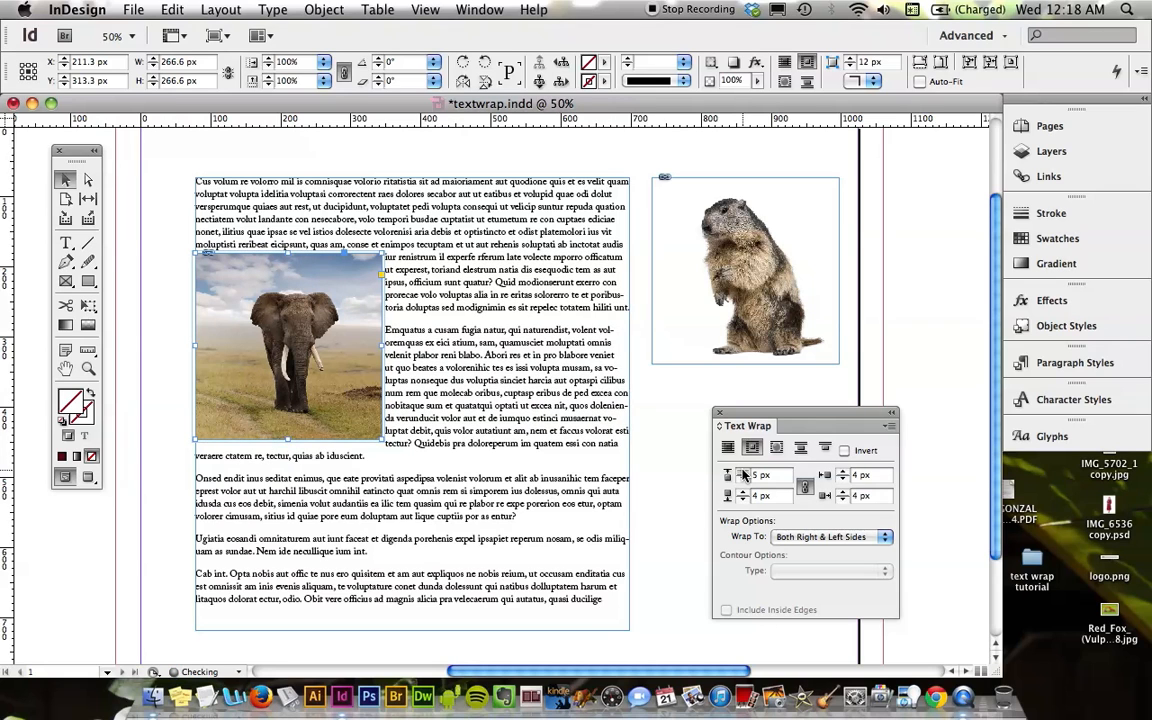
click(743, 472)
click(743, 472)
click(743, 472)
click(743, 472)
click(743, 472)
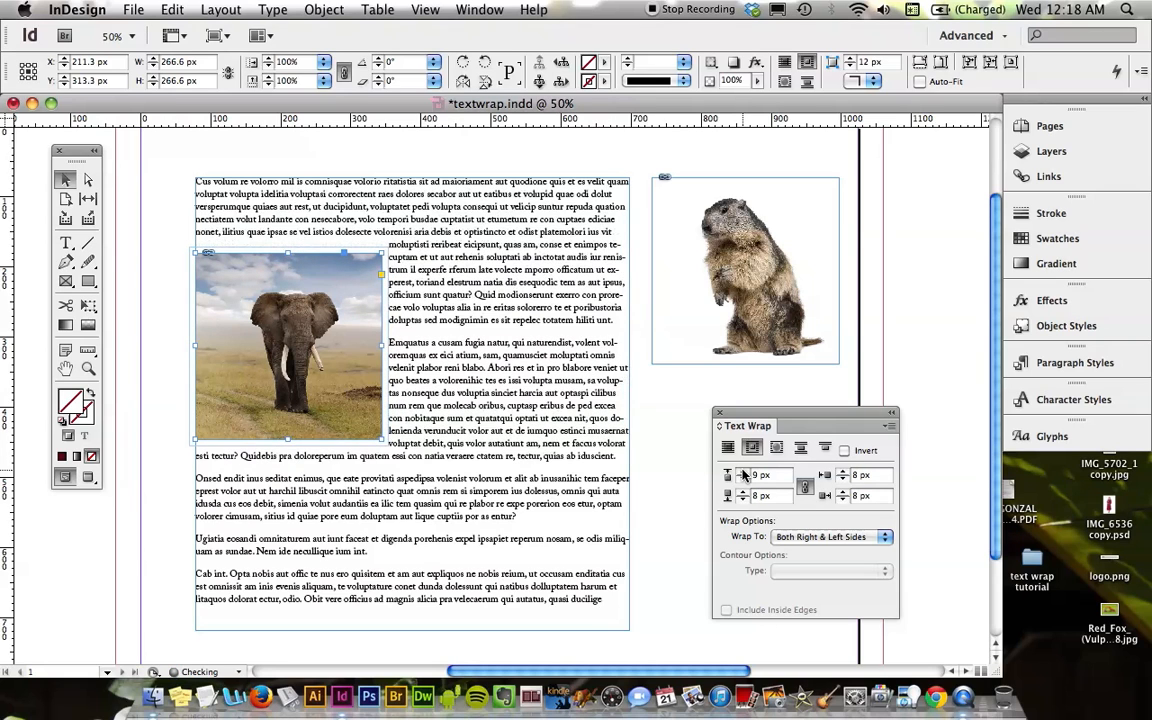
click(743, 472)
Move the elephant image slightly lower in the text and preview the page without guides, with the wrap settings off the layout.
drag(368, 423, 361, 462)
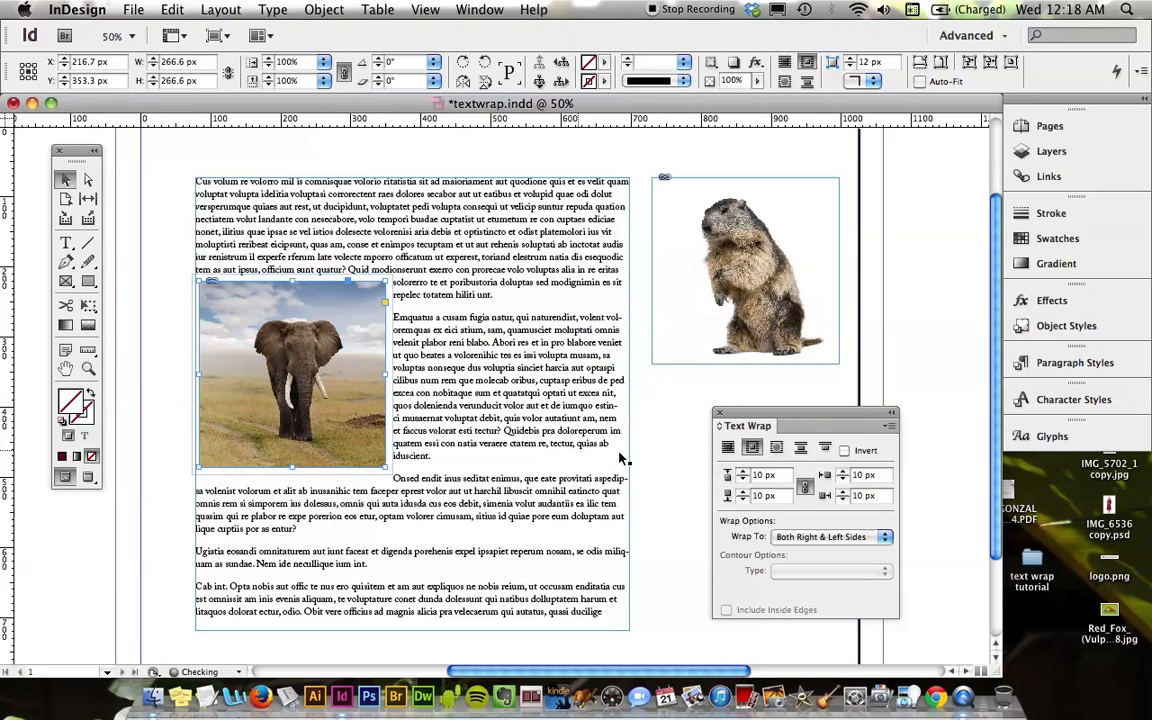
click(150, 347)
key(w)
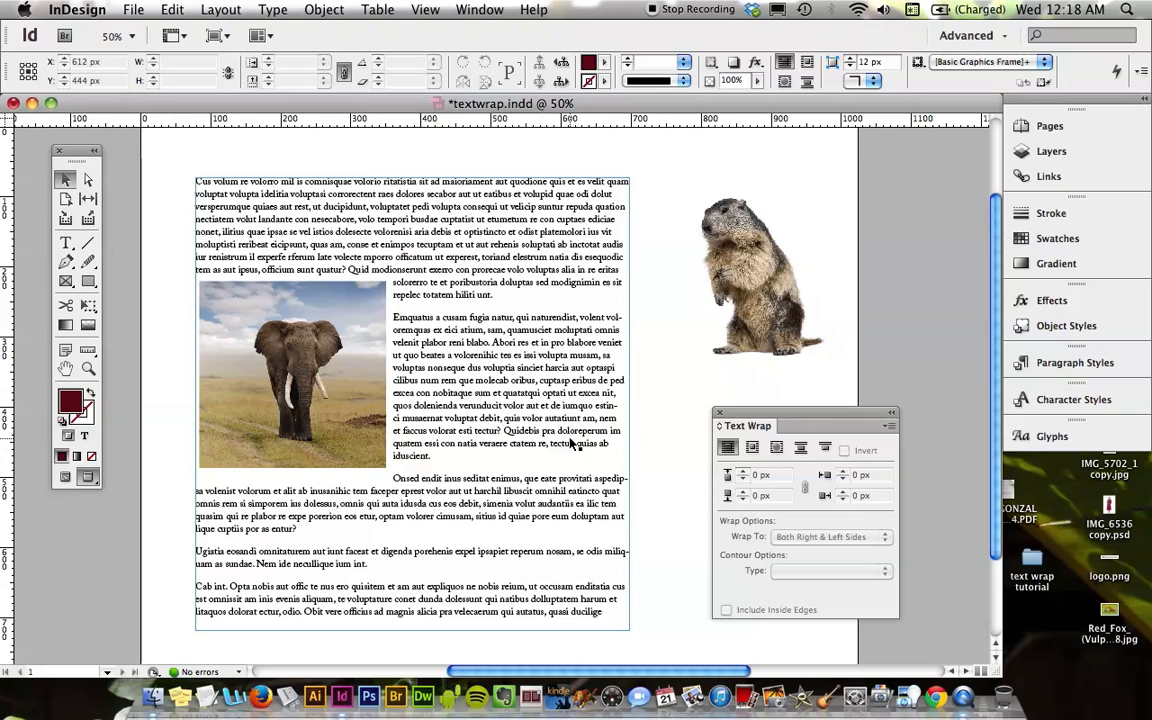
drag(760, 414, 911, 471)
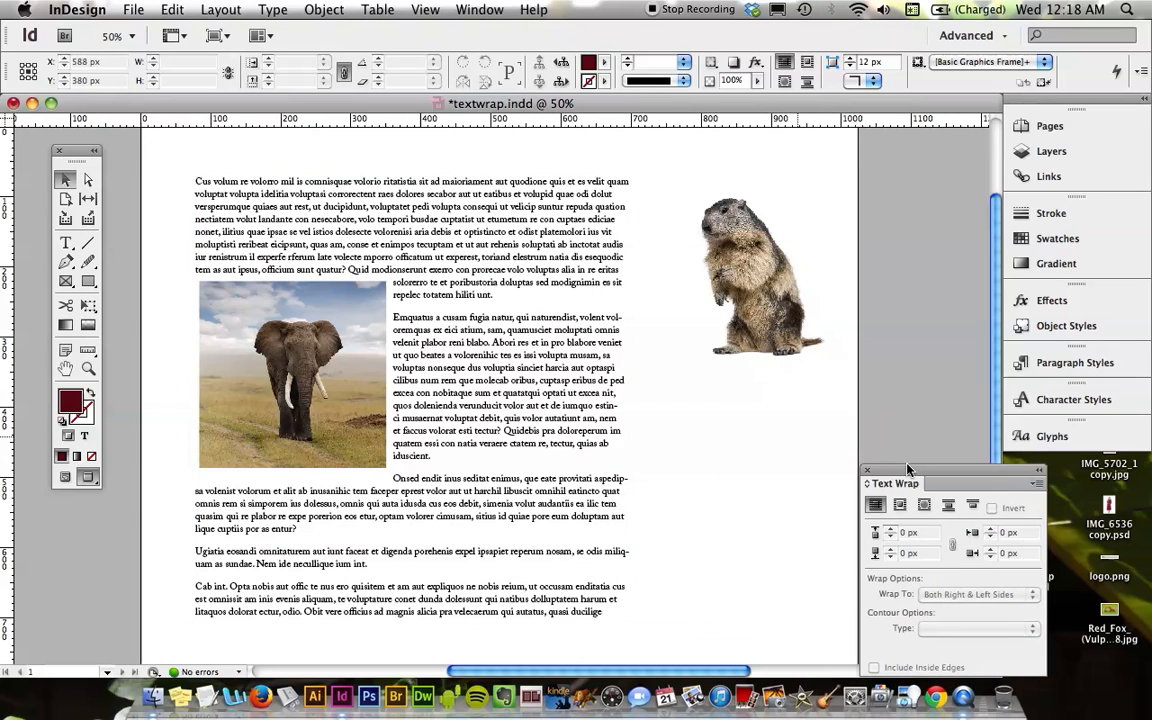
Swap the elephant image for the marmot image at the text frame's left edge and wrap the text around the marmot's bounding box.
click(360, 390)
drag(360, 390, 775, 513)
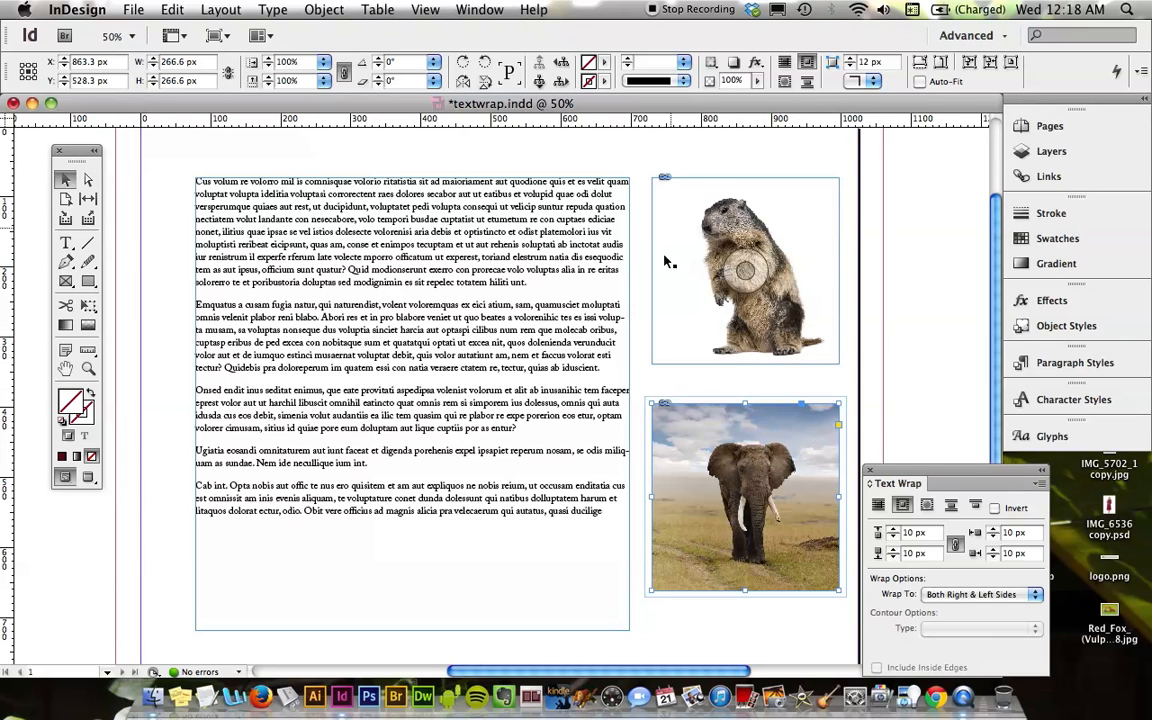
drag(759, 337, 311, 396)
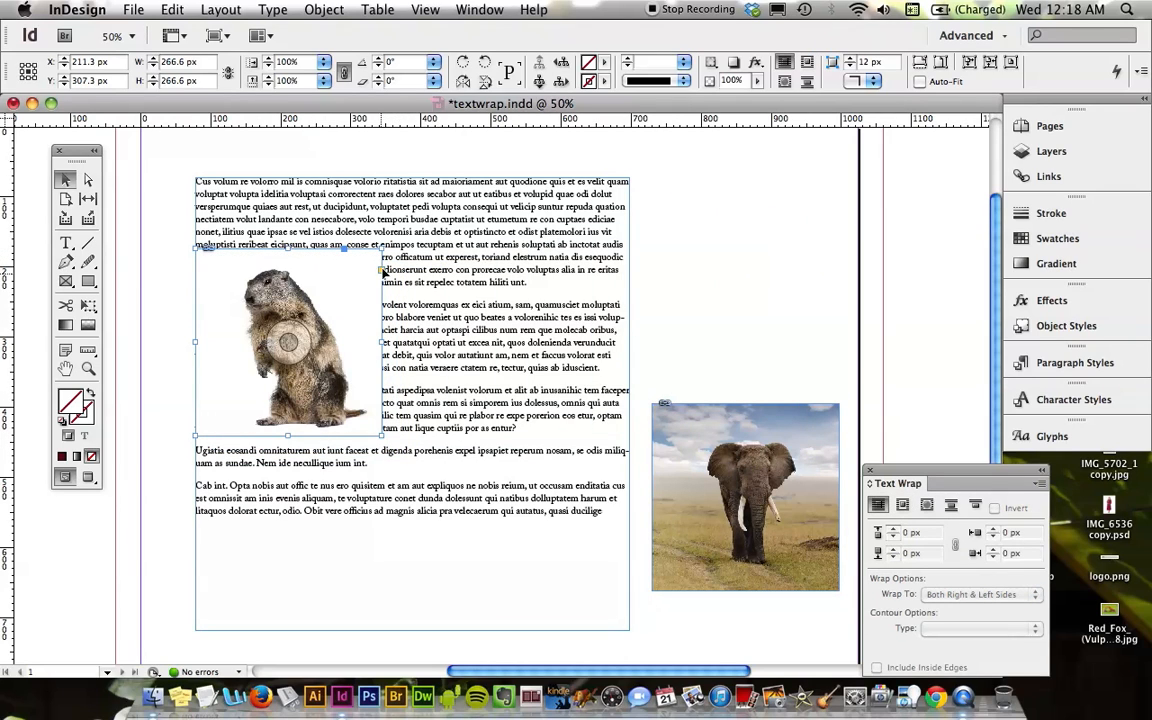
click(903, 508)
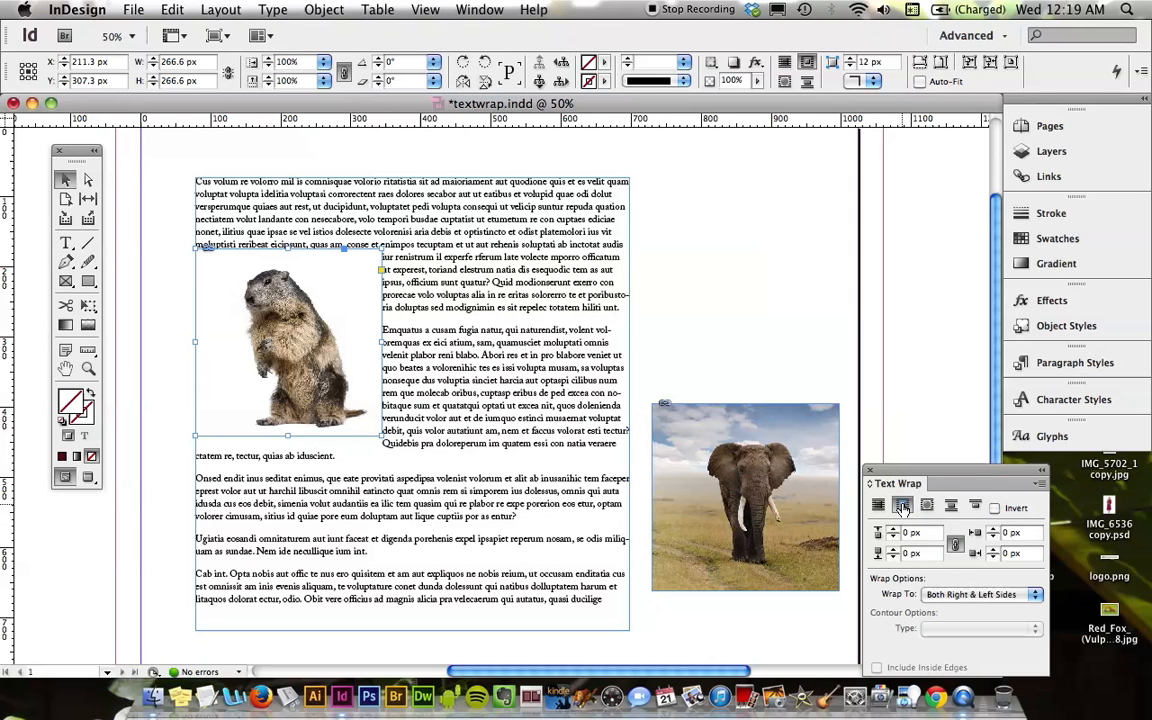
mouse_move(330, 421)
mouse_down()
mouse_move(353, 445)
mouse_move(326, 445)
mouse_up()
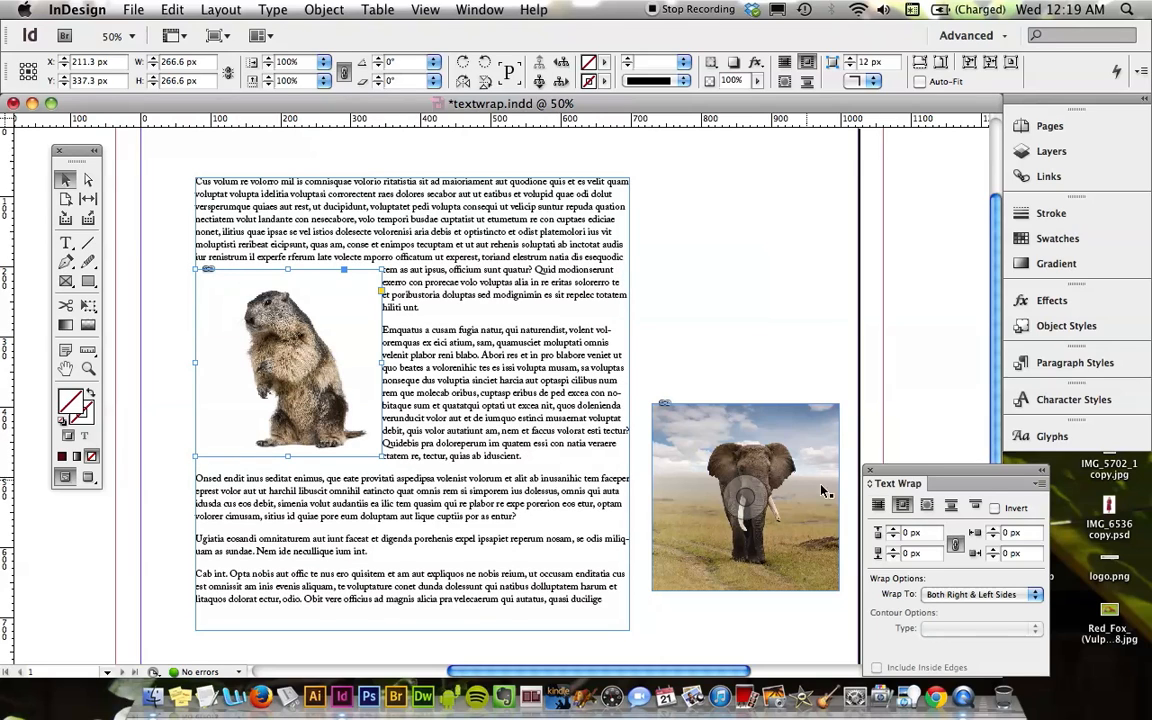
Wrap the text around the marmot's object shape and apply a Detect Edges clipping path with threshold 25 and tolerance 2.
click(928, 508)
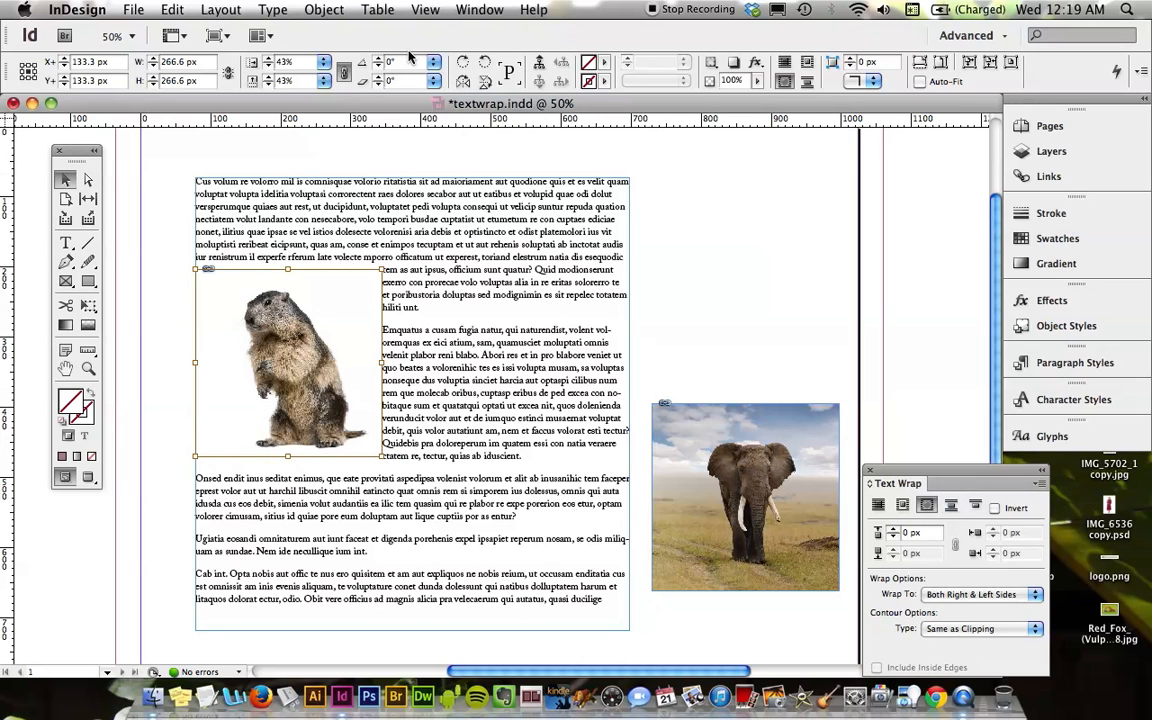
click(324, 11)
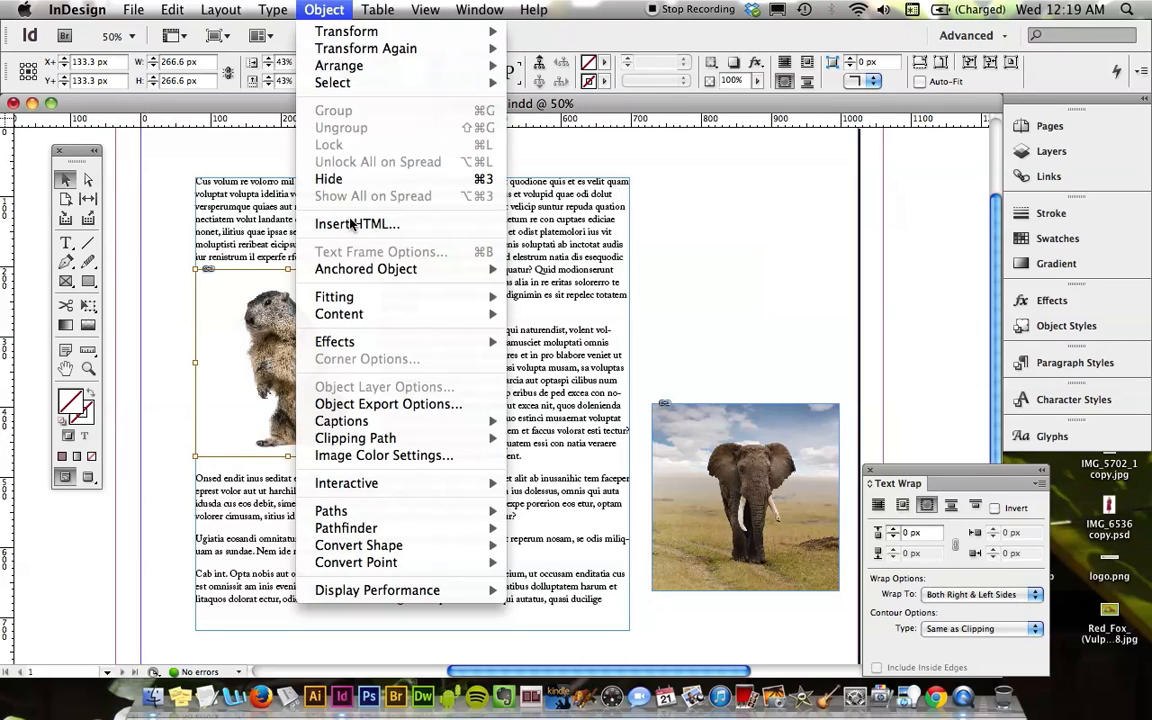
mouse_move(400, 438)
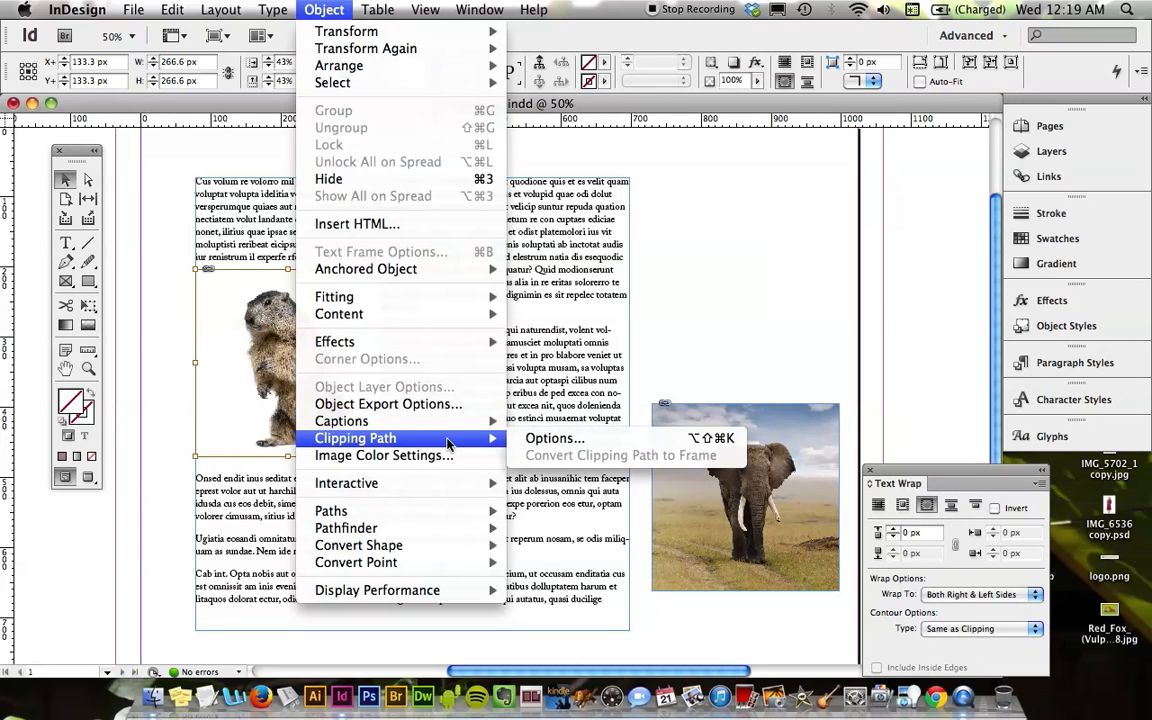
click(549, 440)
click(733, 119)
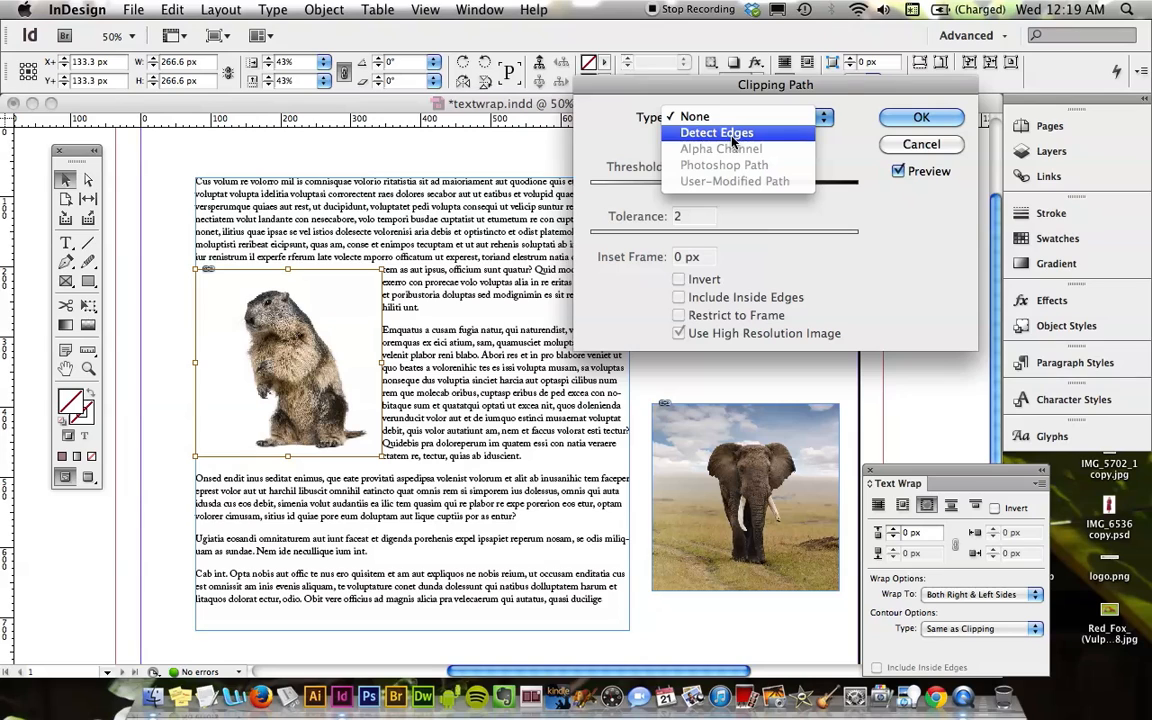
click(732, 136)
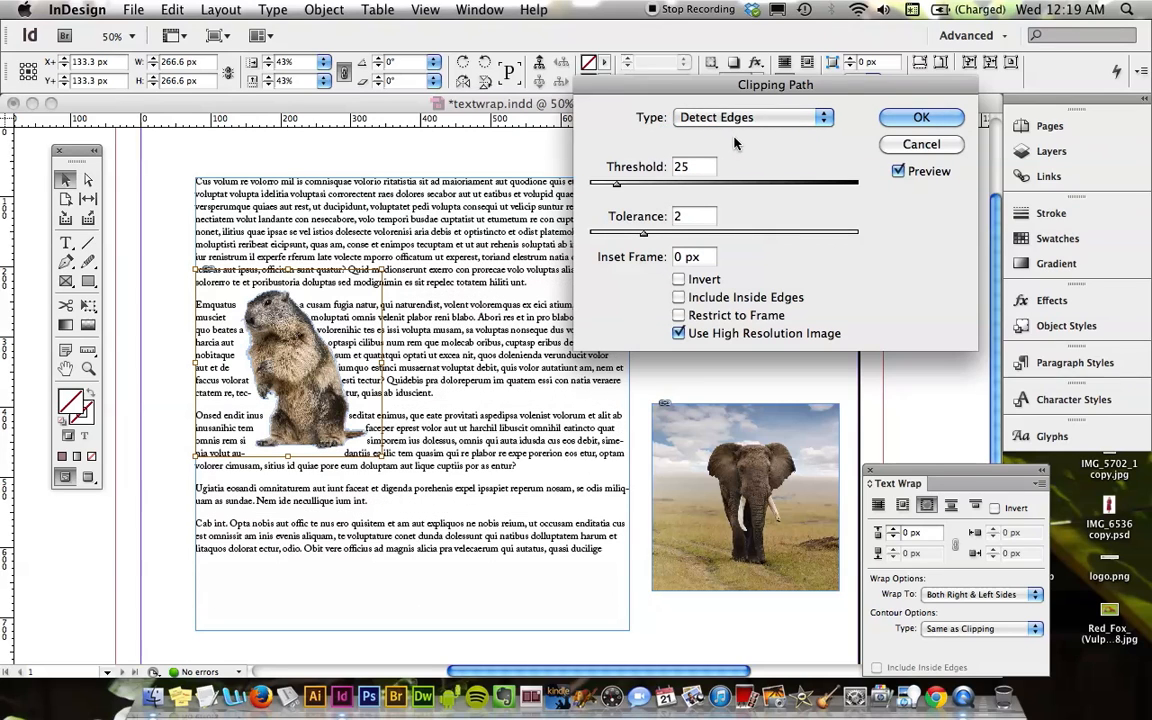
click(918, 117)
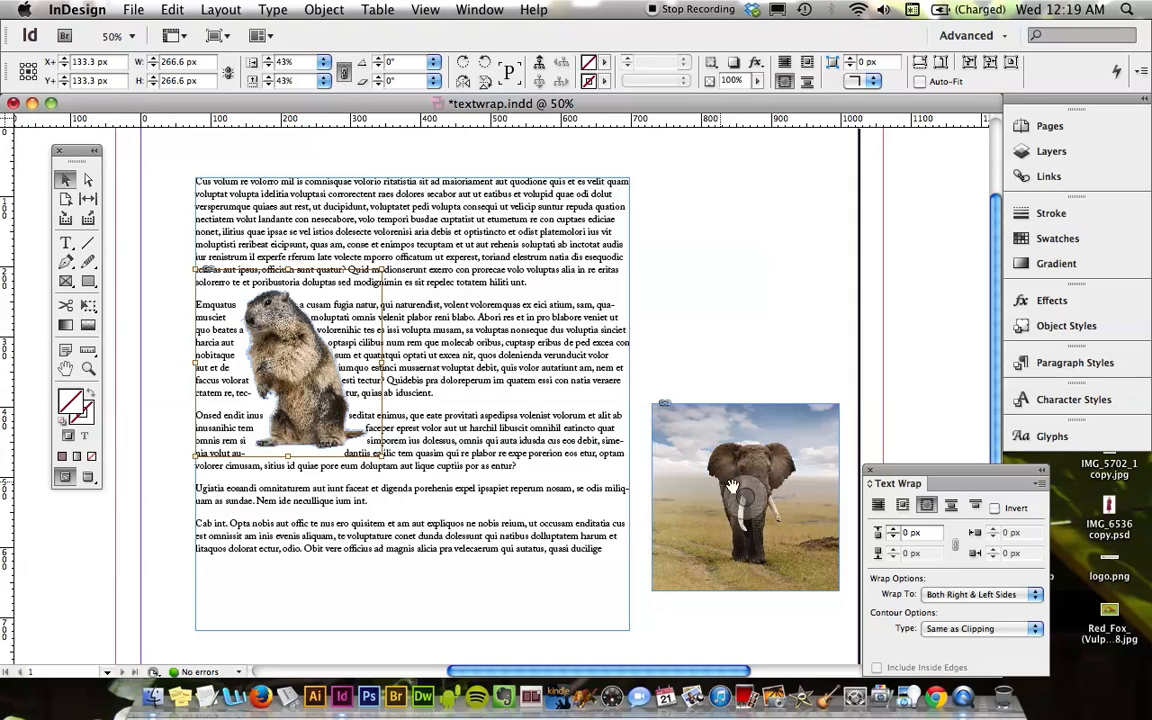
Set the marmot's text wrap offset to 5 px and deselect the image.
click(893, 530)
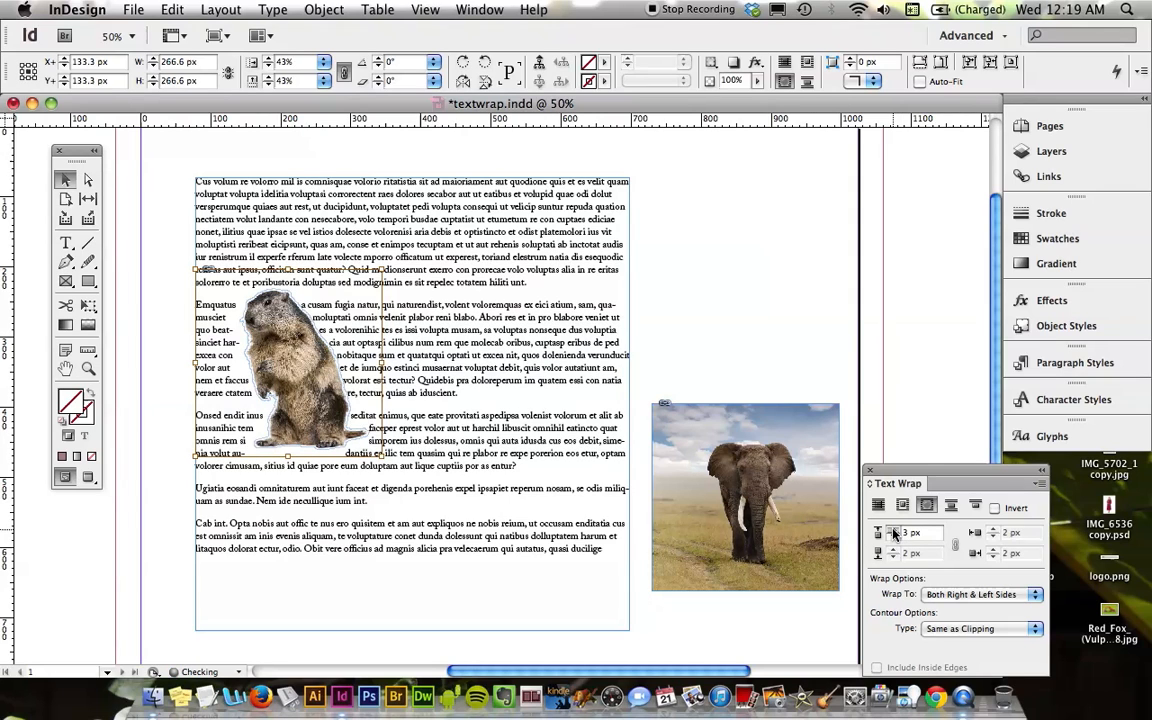
click(894, 531)
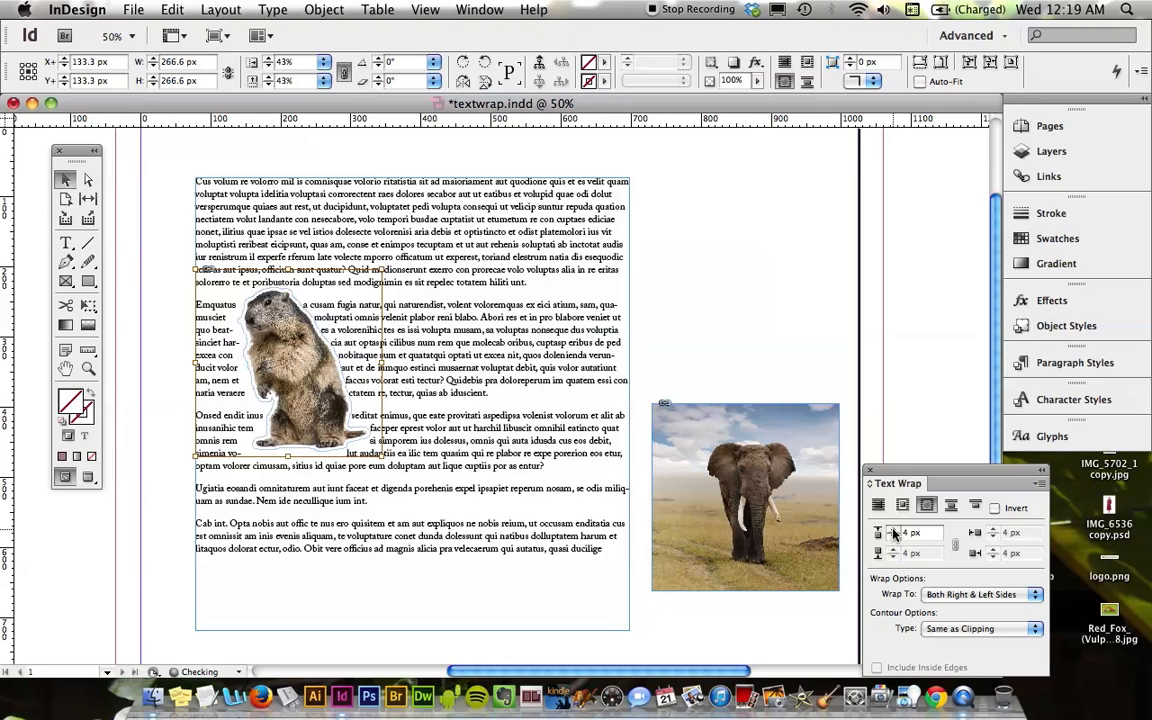
click(894, 531)
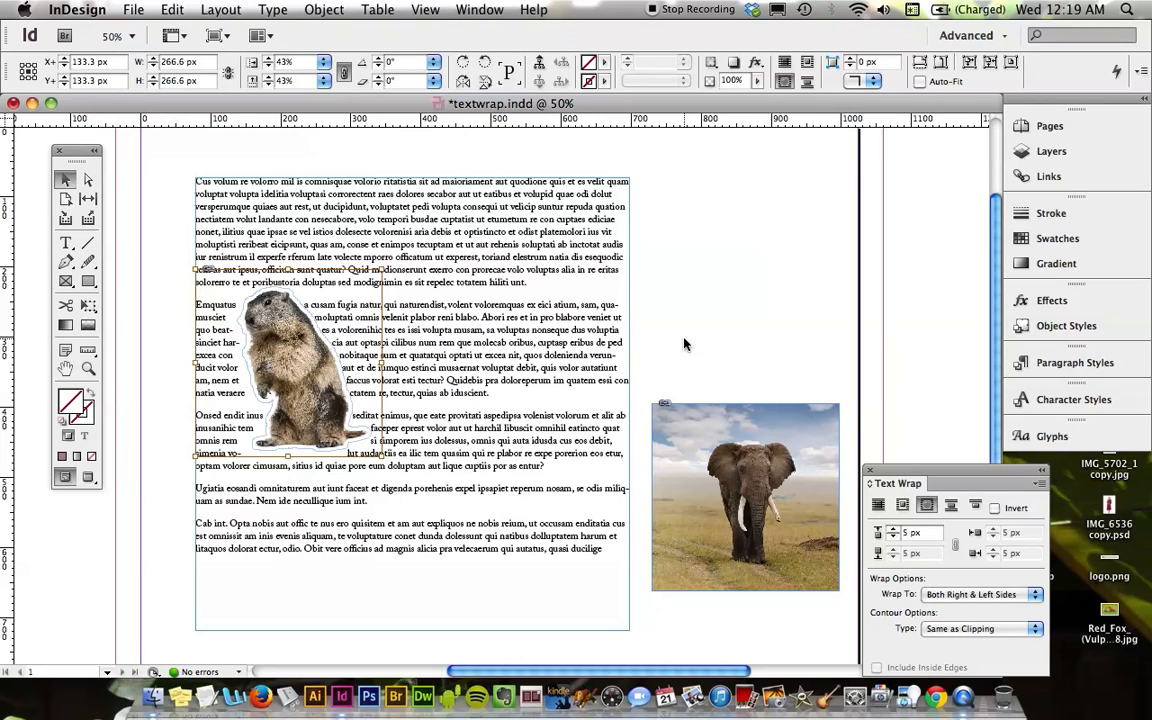
click(724, 332)
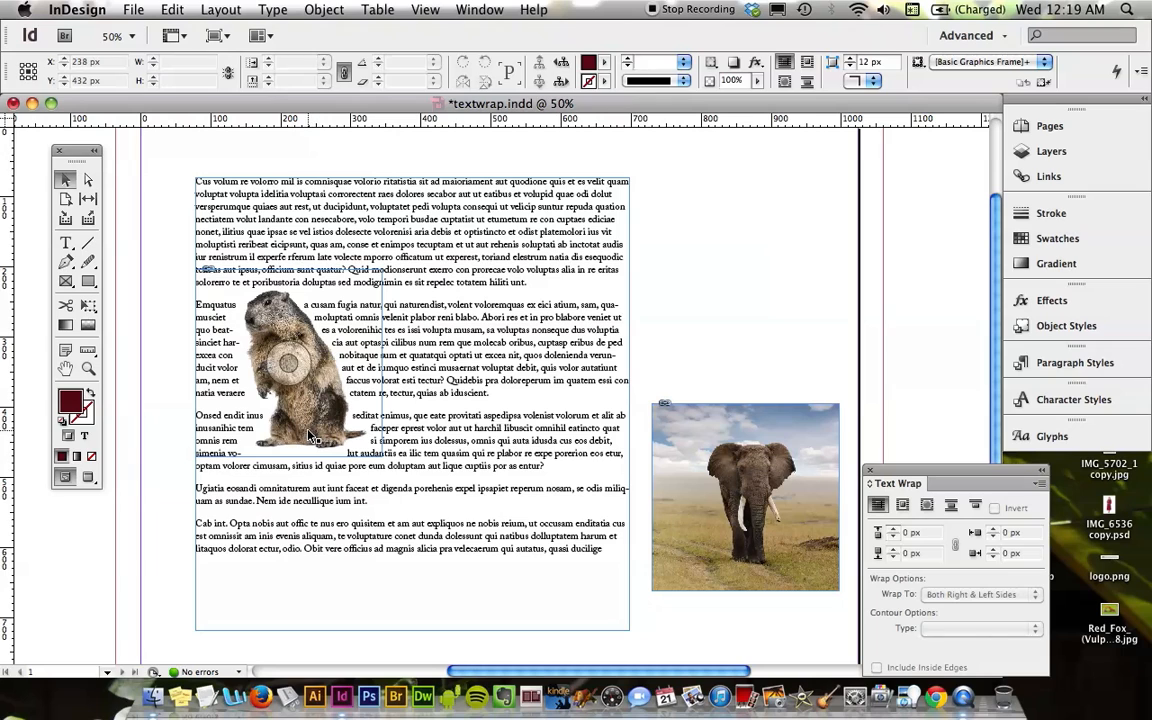
Move the marmot down across the text frame's left edge, to about X 159, Y 467 px, and wrap text on its Right Side only, after trying Left Side.
drag(311, 437, 275, 517)
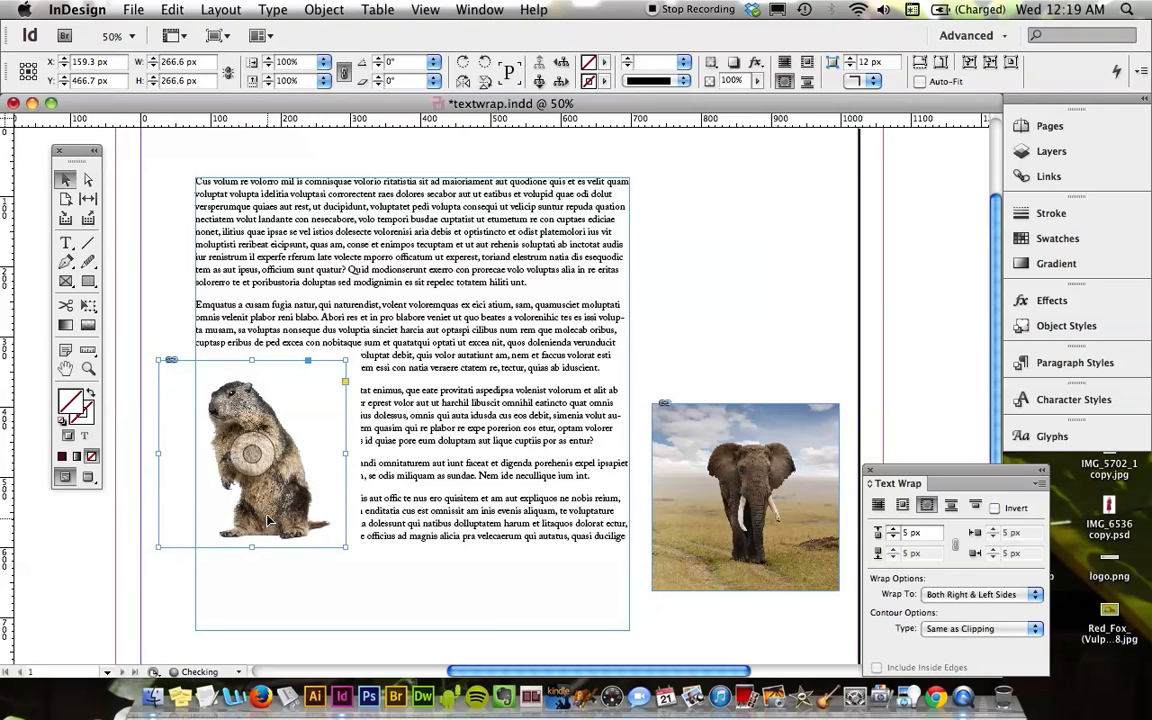
drag(275, 517, 268, 519)
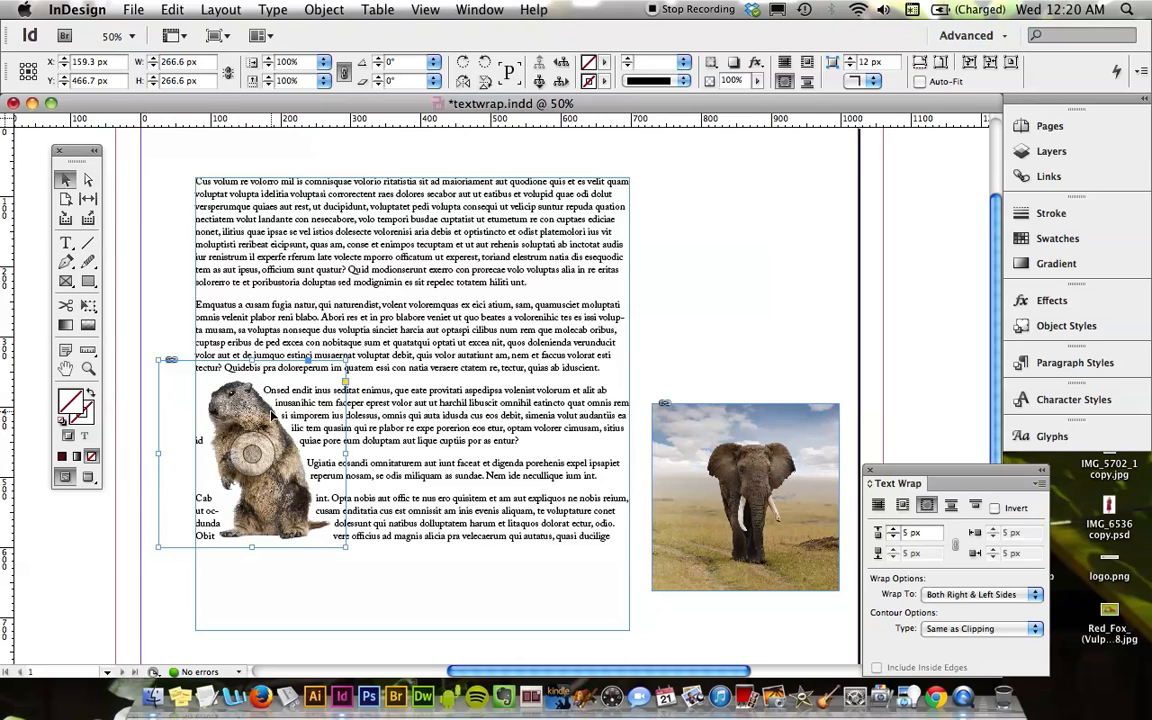
click(948, 596)
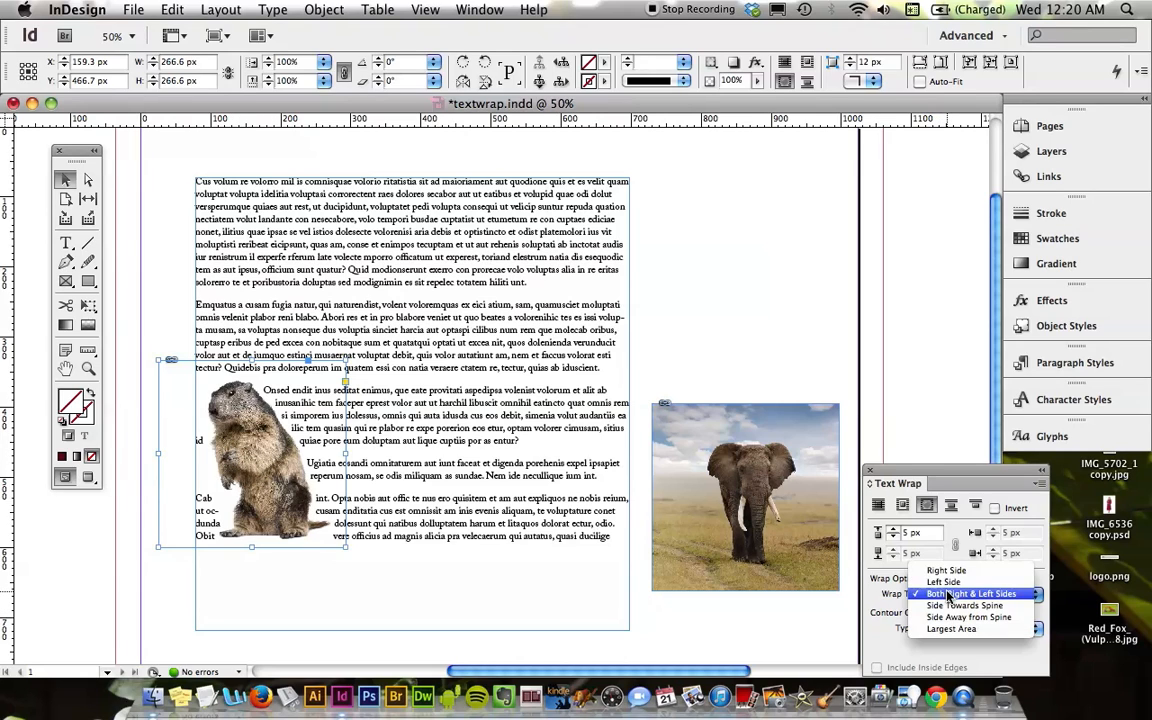
click(944, 581)
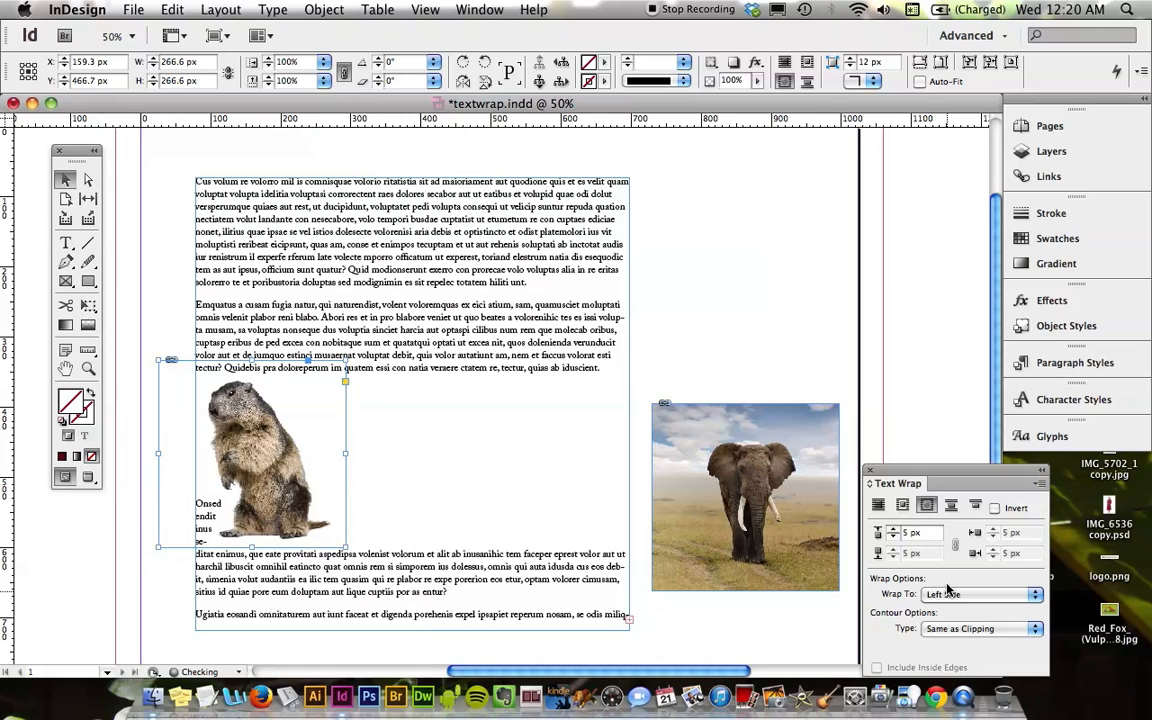
click(948, 592)
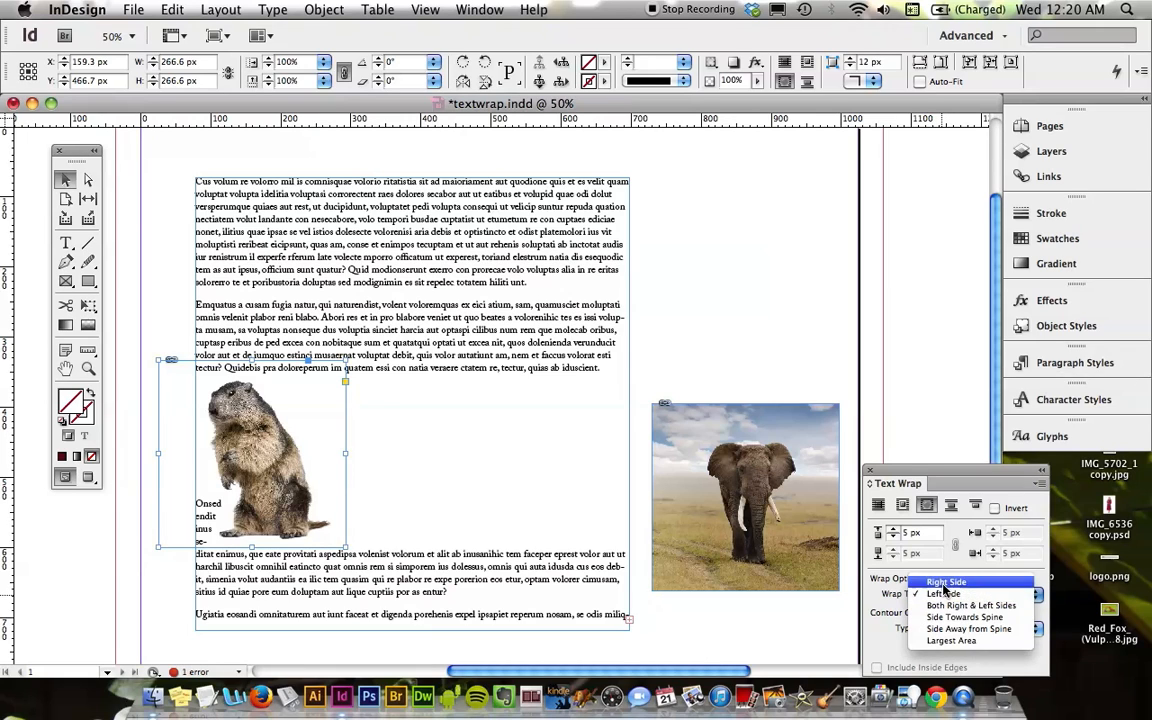
click(944, 582)
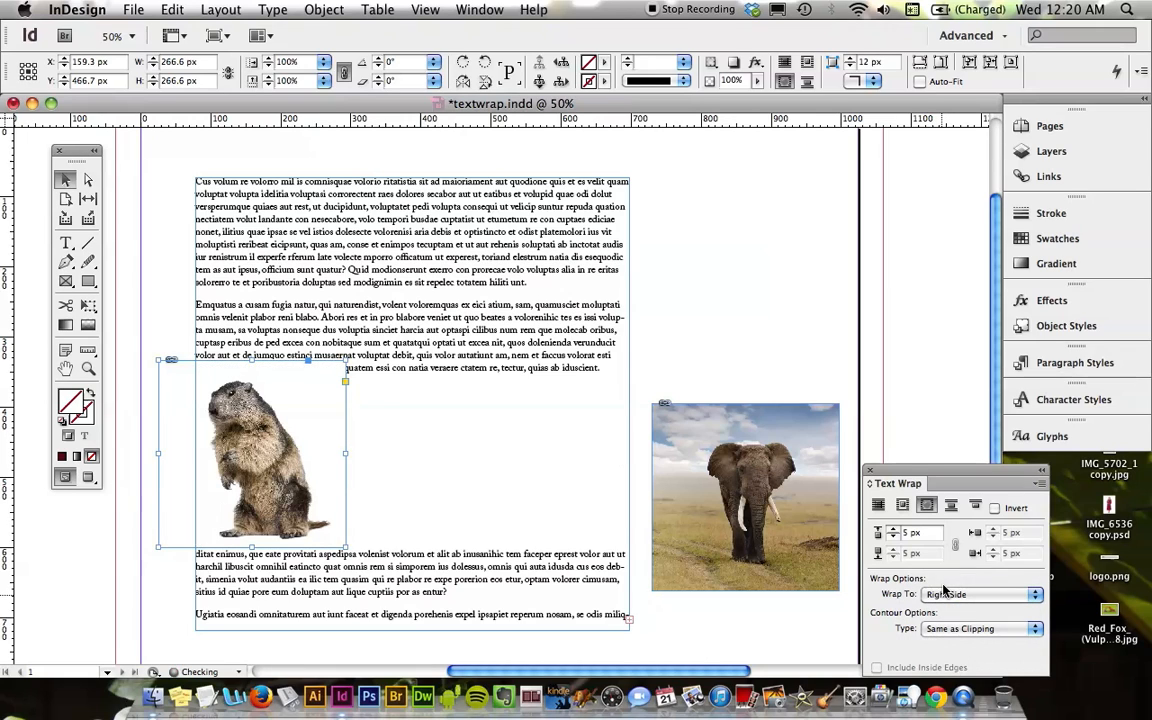
click(168, 591)
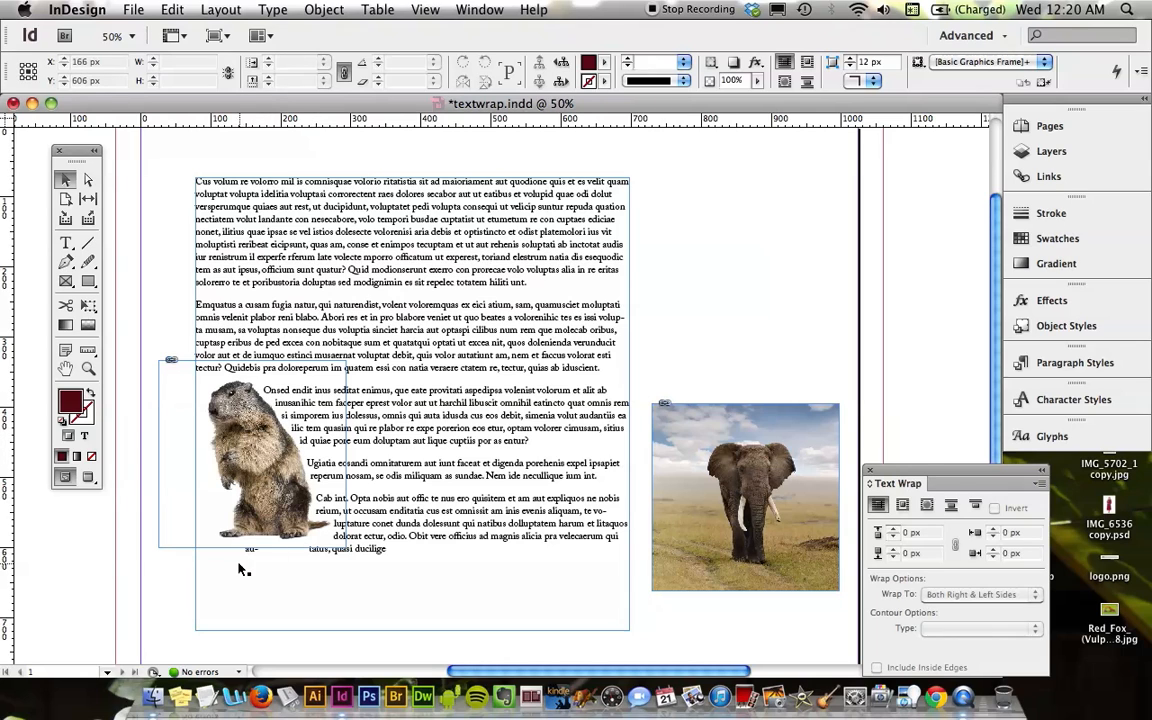
Move the marmot image slightly lower, to about X 157 px, Y 485 px, and preview the page without frame edges and guides.
click(259, 530)
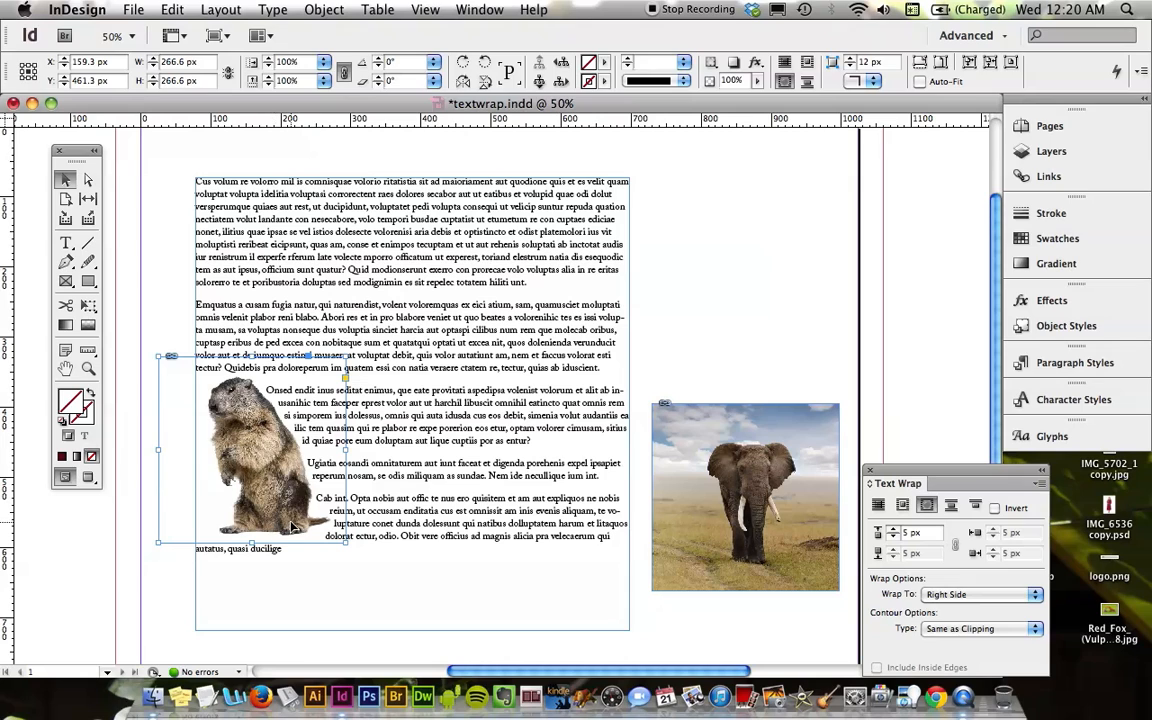
drag(292, 531, 289, 543)
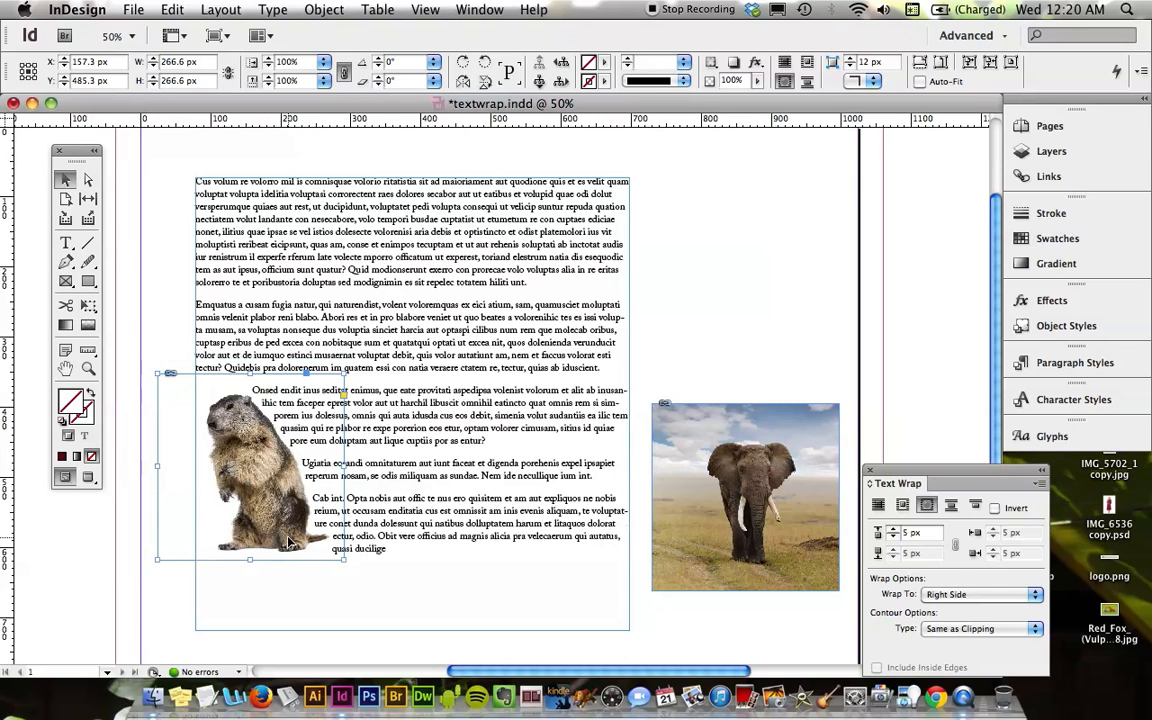
click(205, 600)
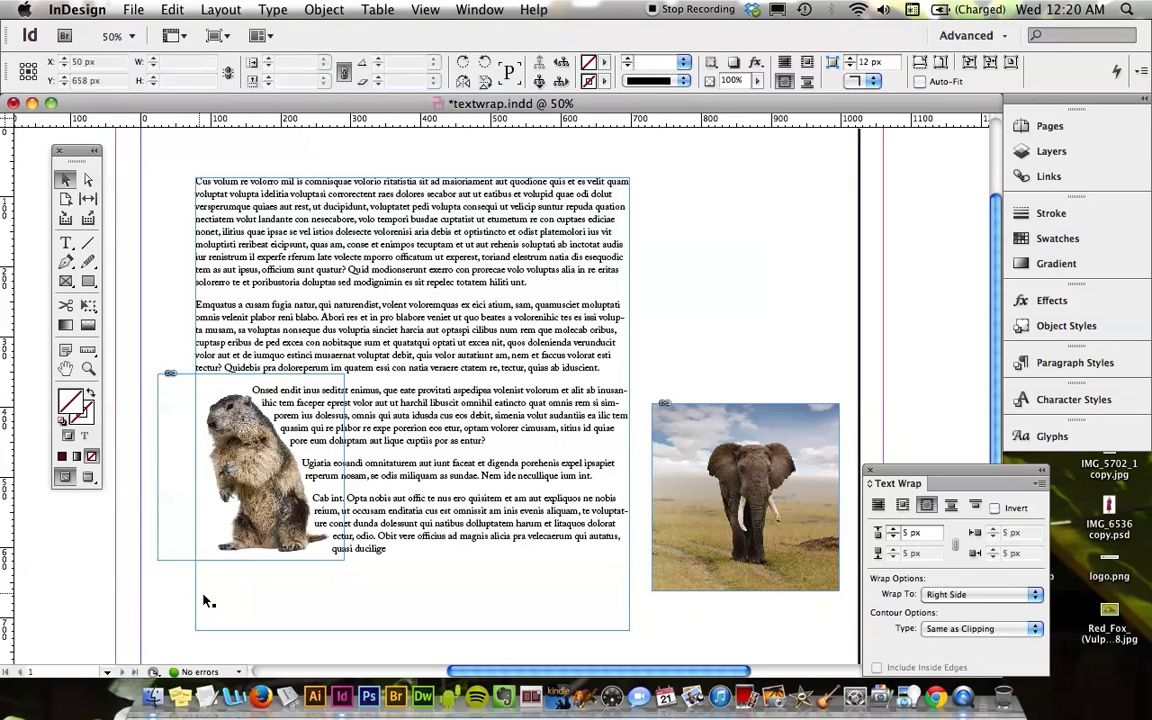
key(w)
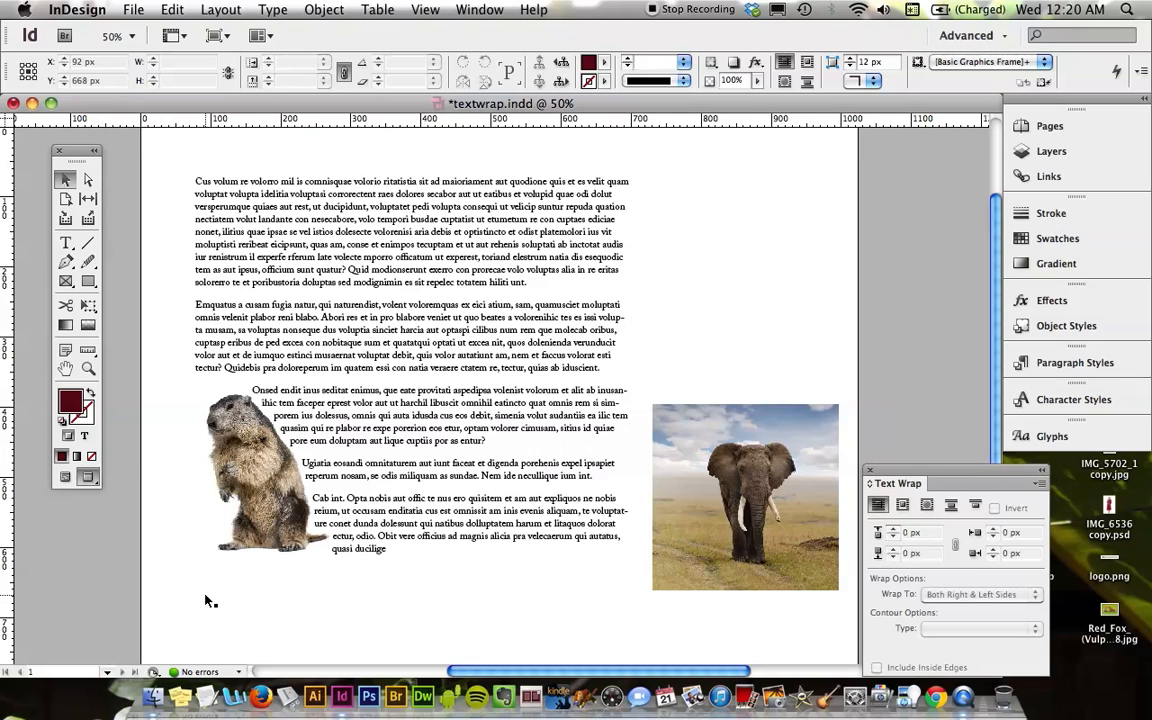